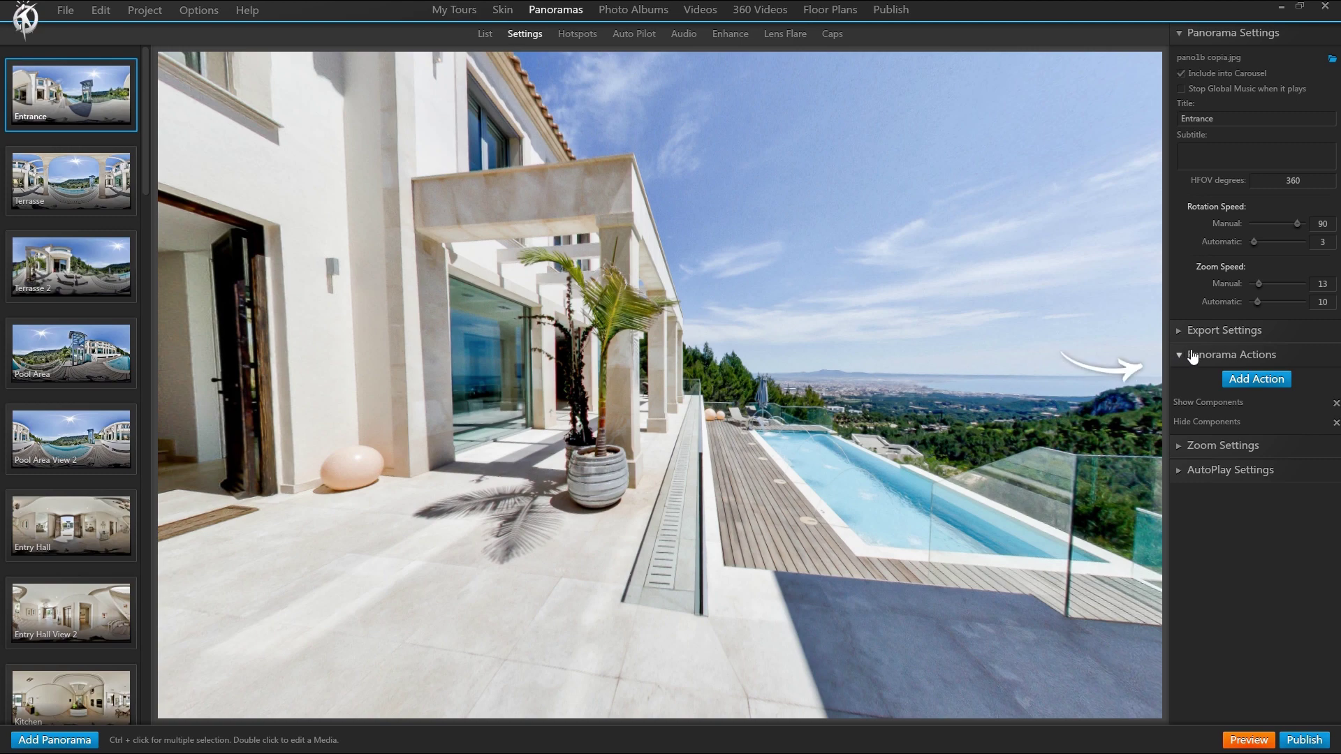
Start a new action for the Entrance panorama and browse its Behaviour list.
{"action": "left_click", "coordinate": [1255, 379]}
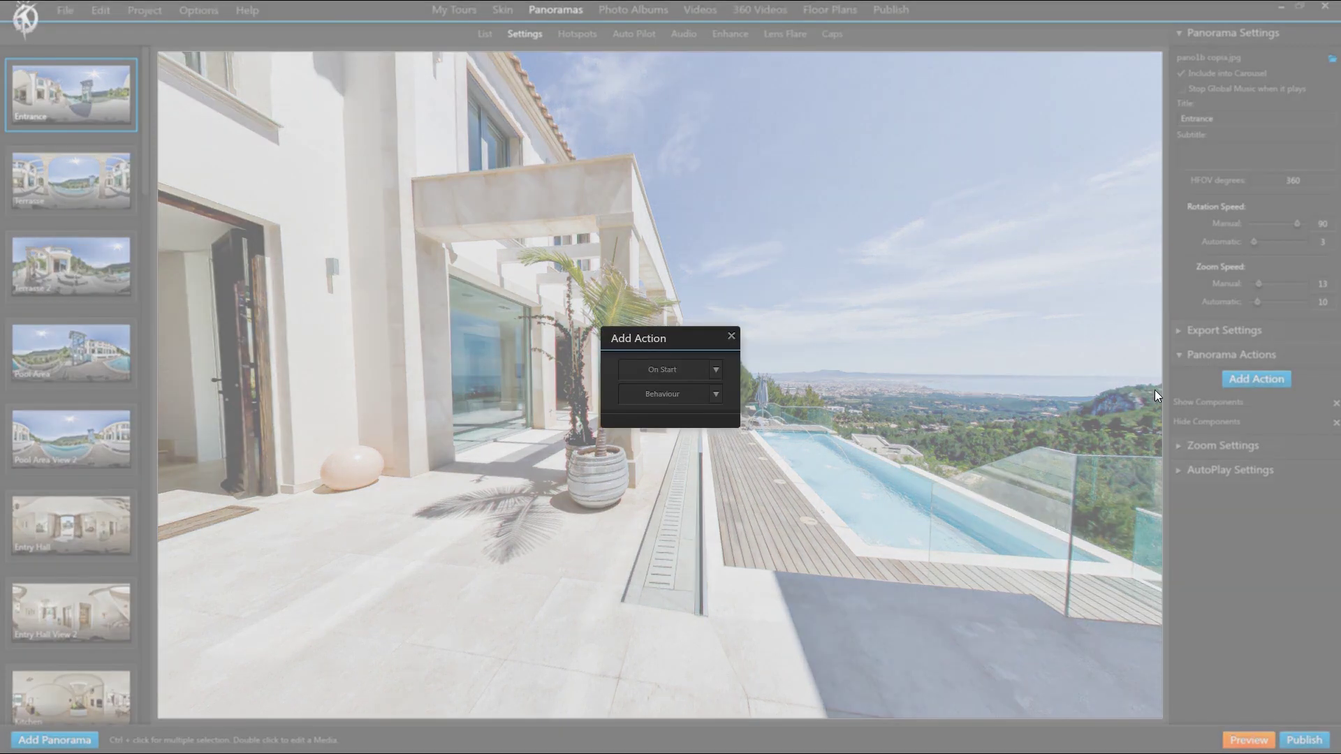
{"action": "left_click", "coordinate": [716, 394]}
{"action": "mouse_move", "coordinate": [715, 414]}
{"action": "left_mouse_down"}
{"action": "mouse_move", "coordinate": [716, 461]}
{"action": "mouse_move", "coordinate": [714, 413]}
{"action": "left_mouse_up"}
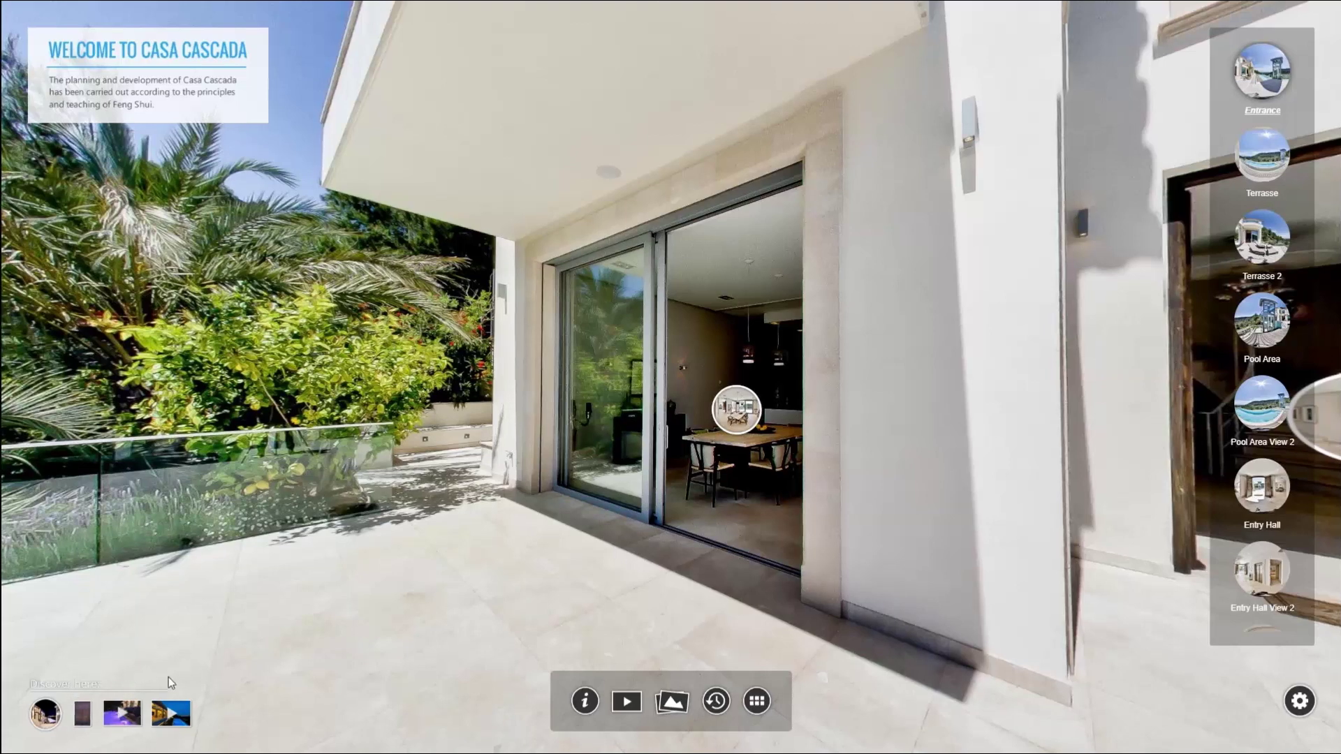
Turn toward the entrance door, enter the Entry Hall, and close the playing video.
{"action": "left_click_drag", "start_coordinate": [377, 624], "coordinate": [689, 402]}
{"action": "left_click", "coordinate": [694, 395]}
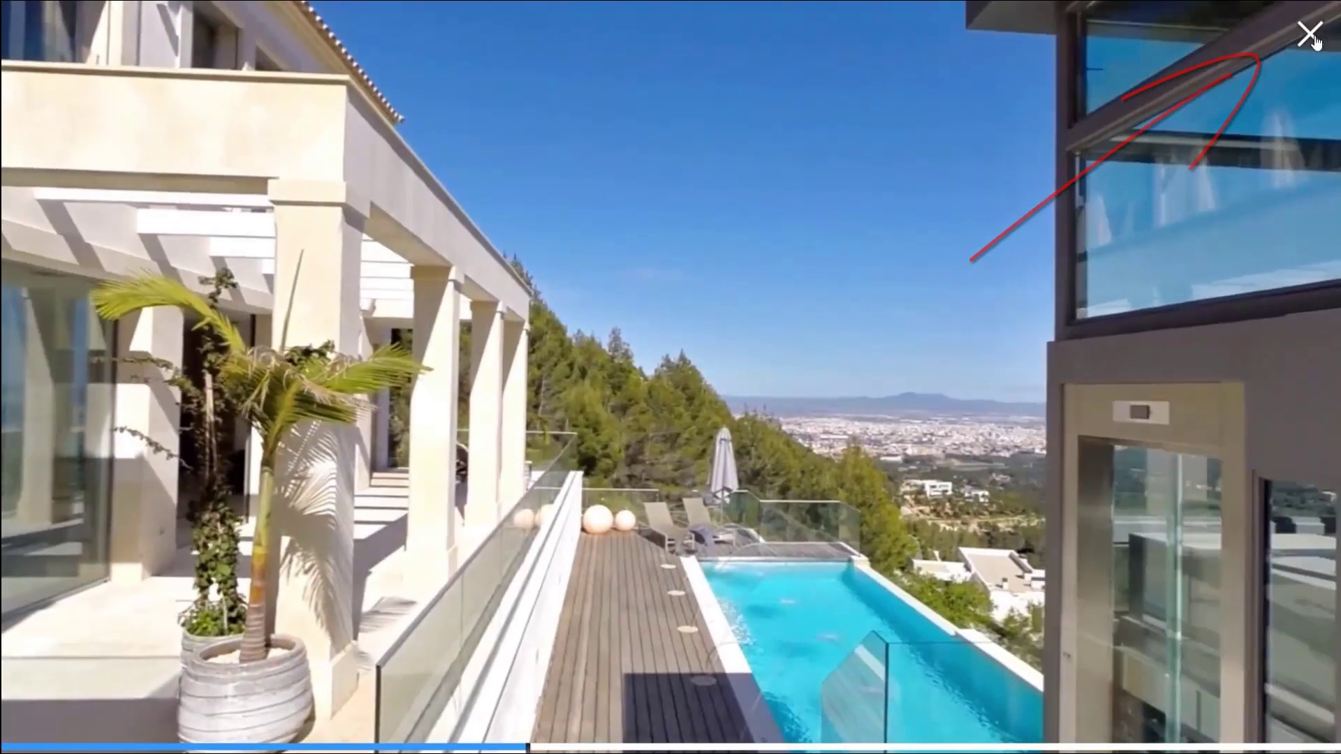
{"action": "left_click", "coordinate": [1314, 38]}
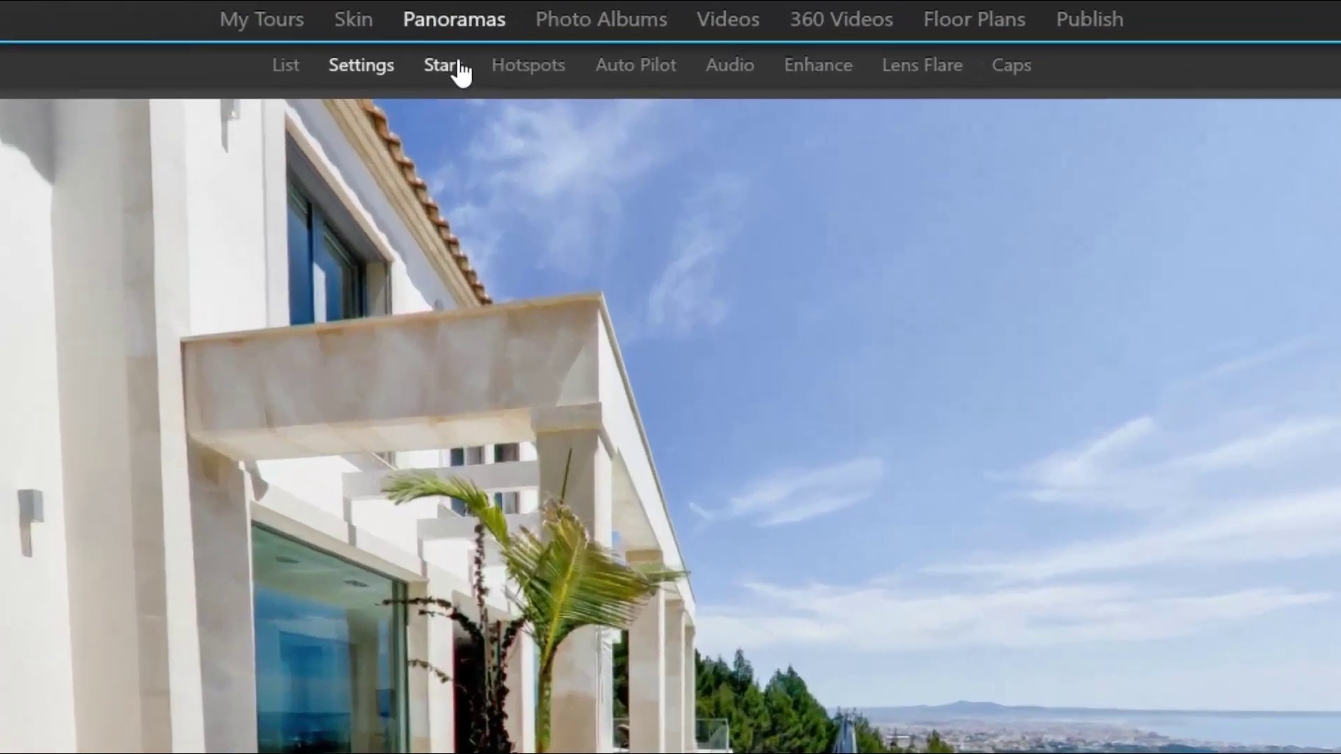
{"action": "left_click", "coordinate": [559, 33]}
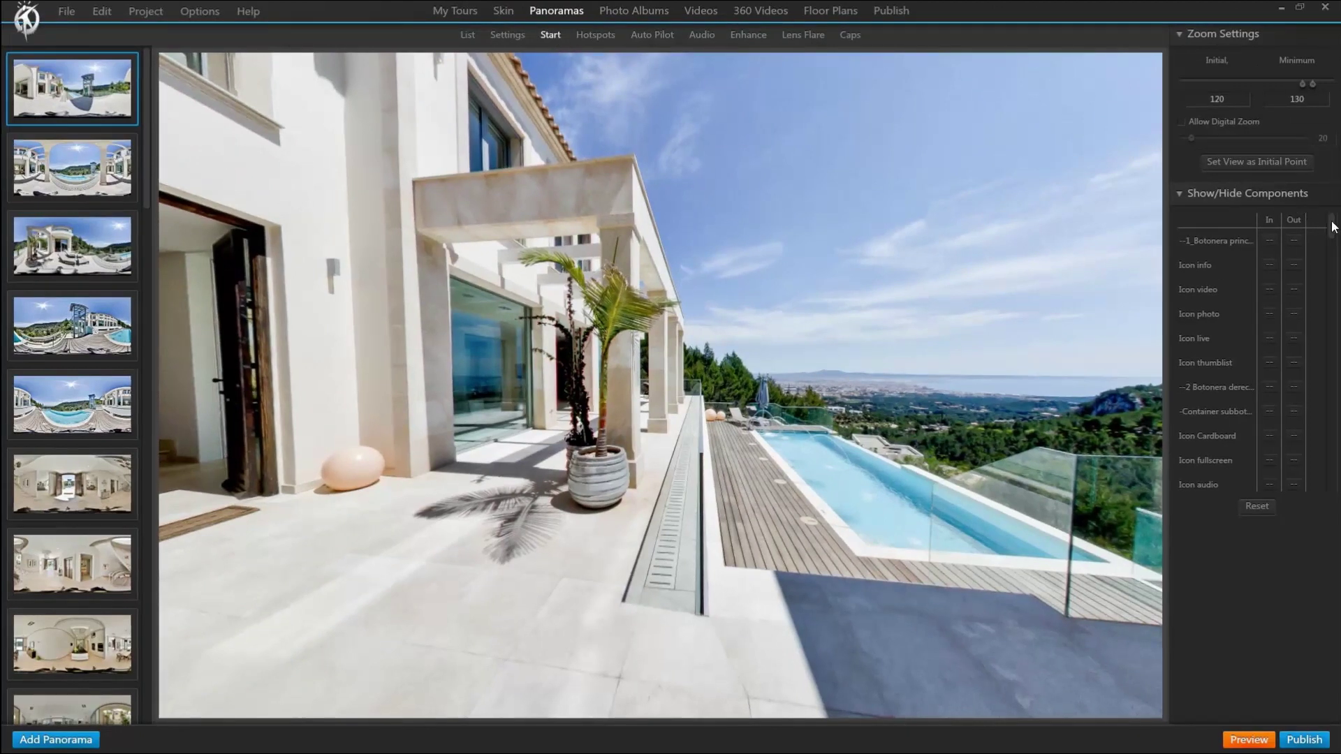
{"action": "scroll", "coordinate": [1332, 220], "scroll_direction": "down", "scroll_amount": 2}
{"action": "scroll", "coordinate": [1332, 235], "scroll_direction": "up", "scroll_amount": 2}
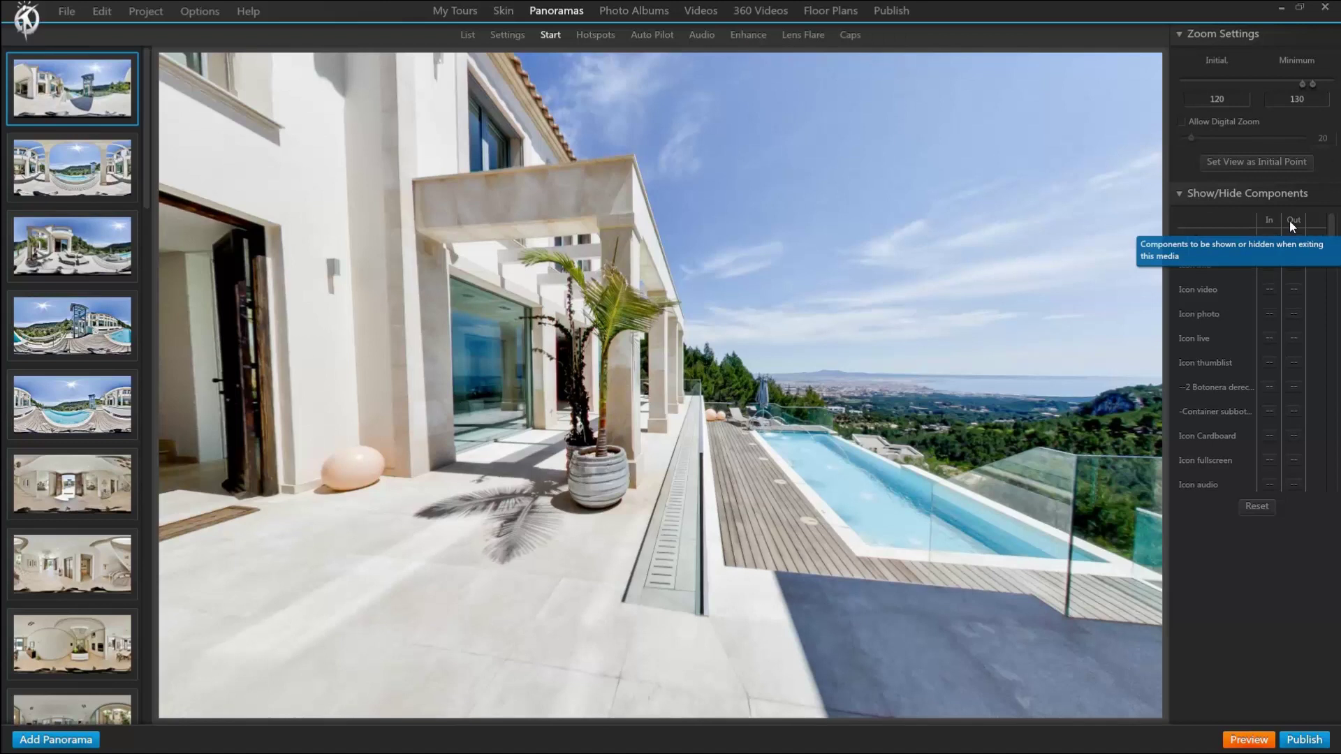
{"action": "scroll", "coordinate": [1334, 241], "scroll_direction": "down", "scroll_amount": 3}
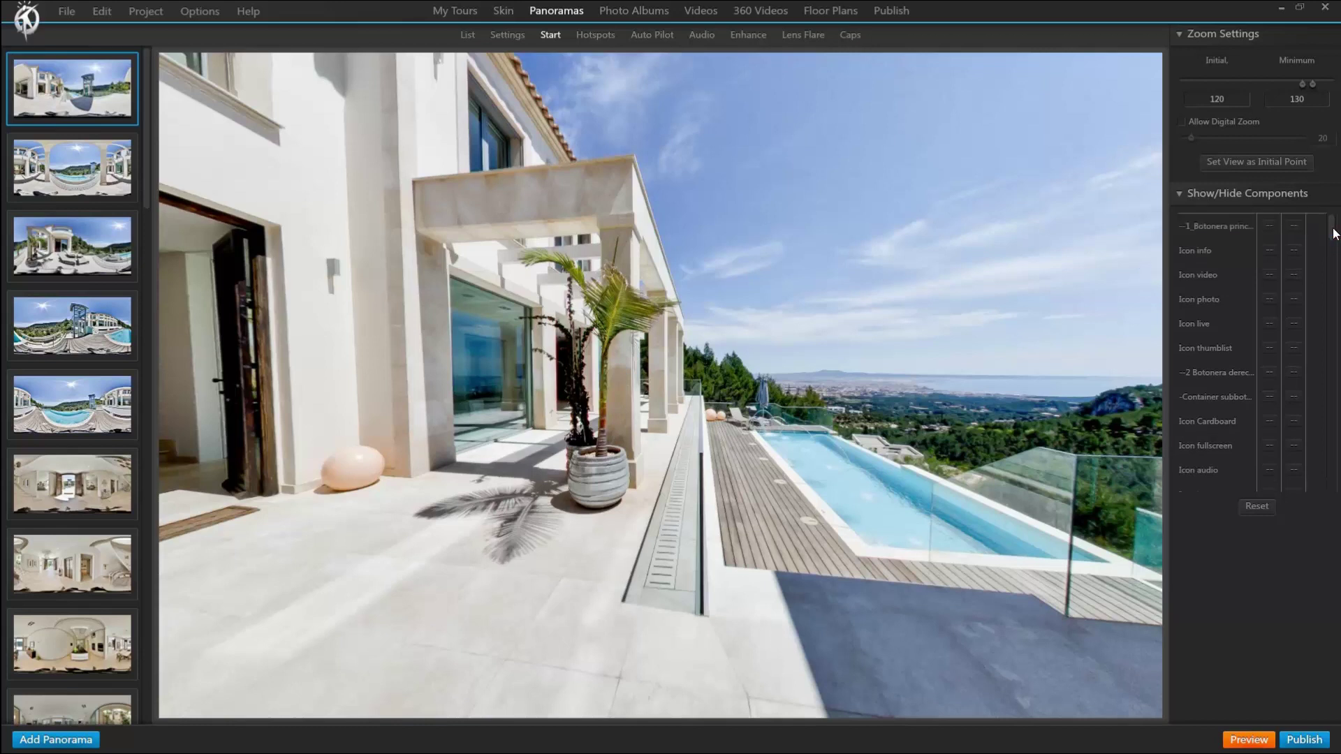
{"action": "left_click_drag", "start_coordinate": [1334, 241], "coordinate": [1337, 318]}
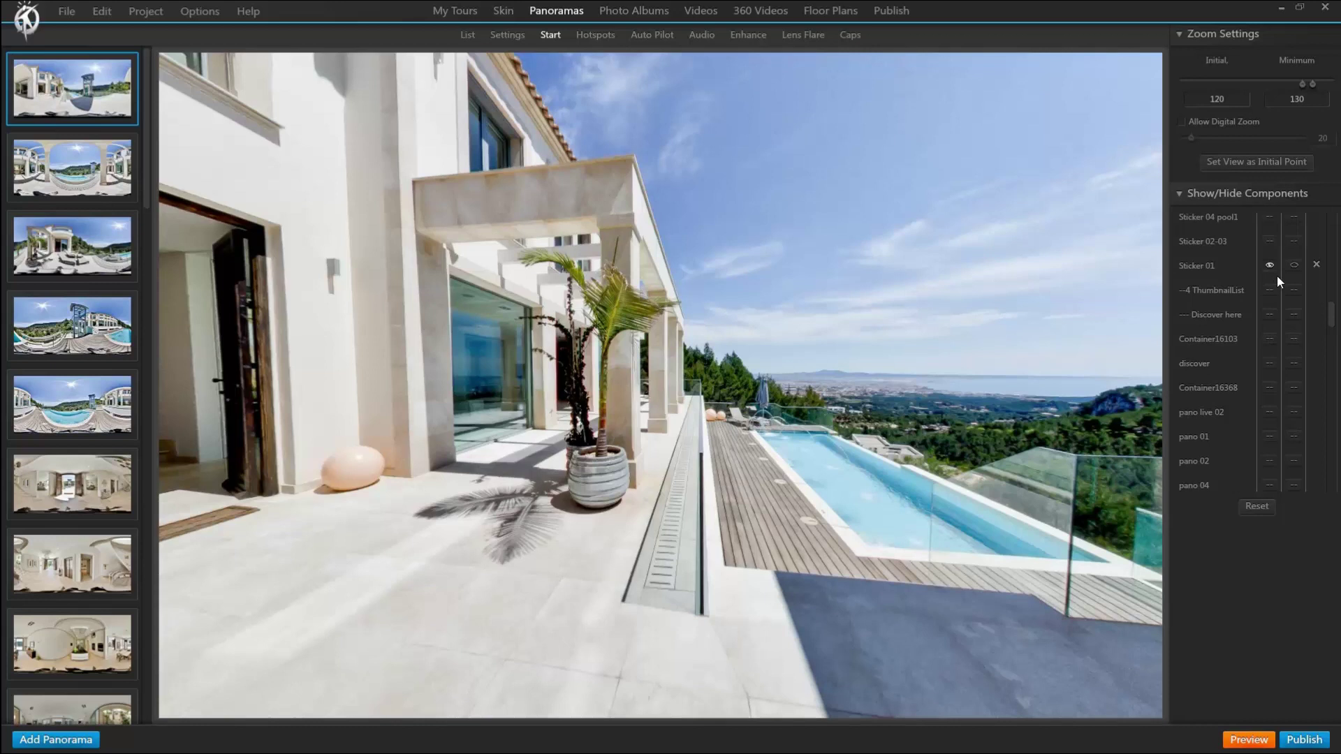
{"action": "left_click_drag", "start_coordinate": [1331, 317], "coordinate": [1333, 318]}
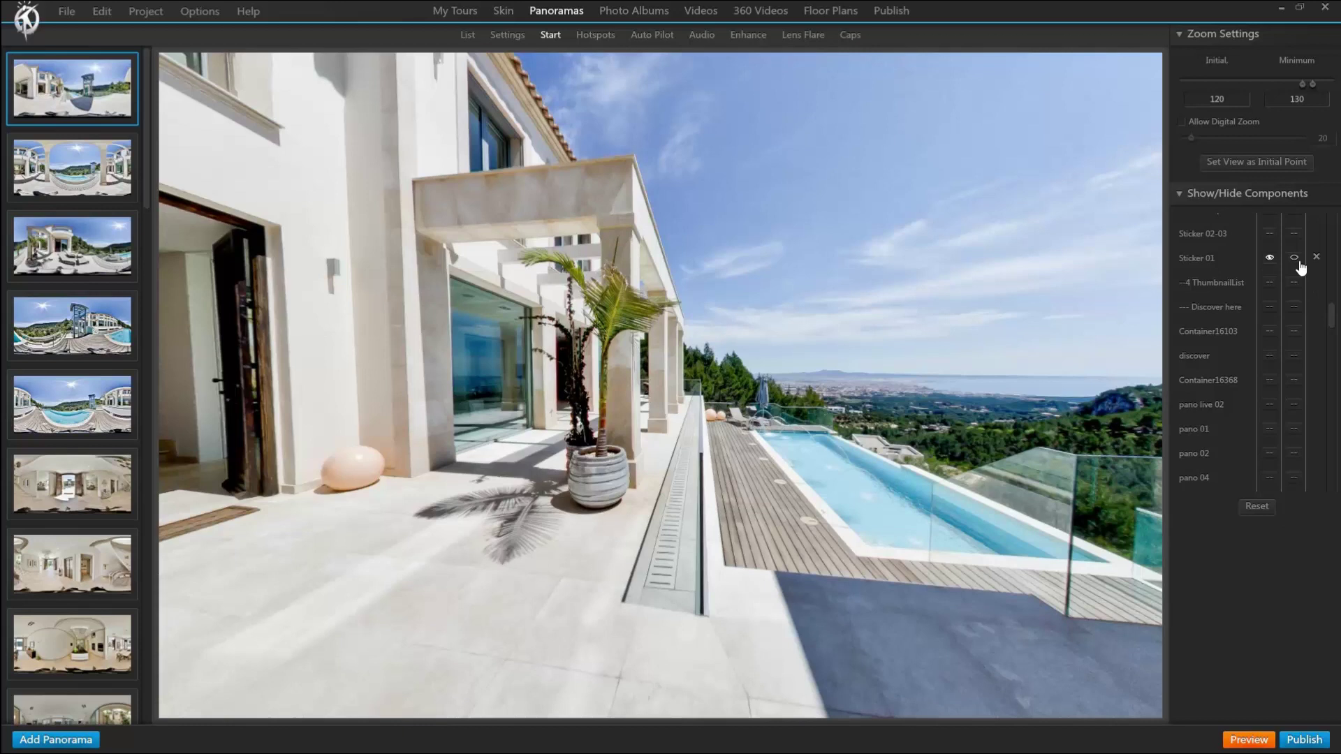
{"action": "left_click_drag", "start_coordinate": [1332, 320], "coordinate": [1335, 464]}
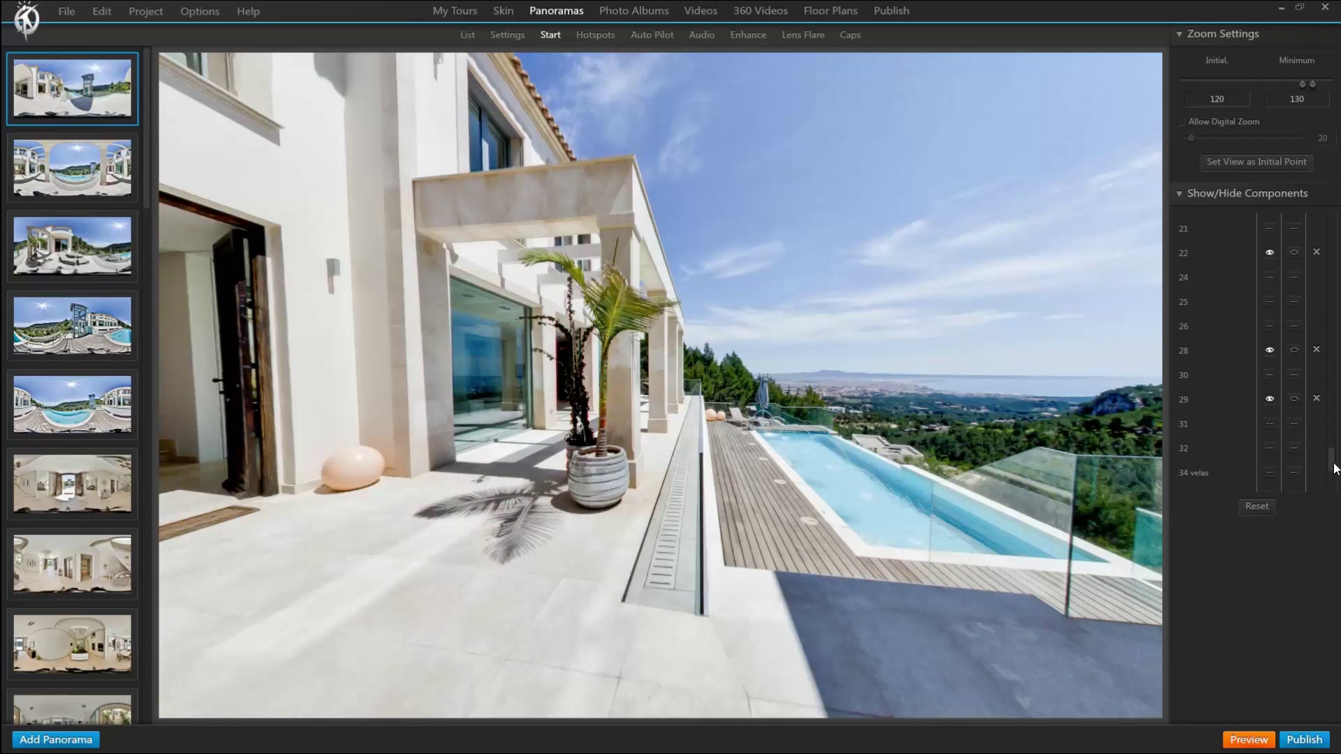
{"action": "left_click_drag", "start_coordinate": [1335, 464], "coordinate": [1333, 339]}
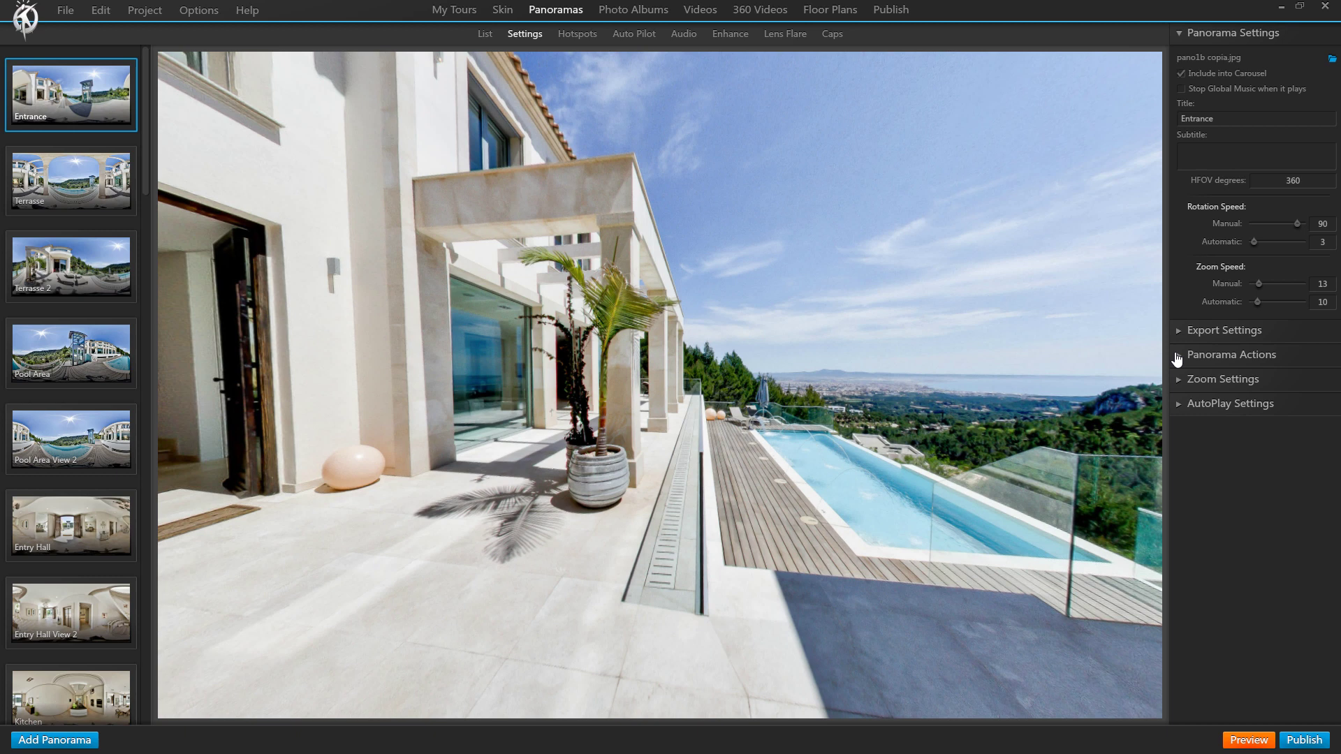
Expand the Entrance panorama's Zoom Settings and Panorama Actions sections.
{"action": "left_click", "coordinate": [1191, 382]}
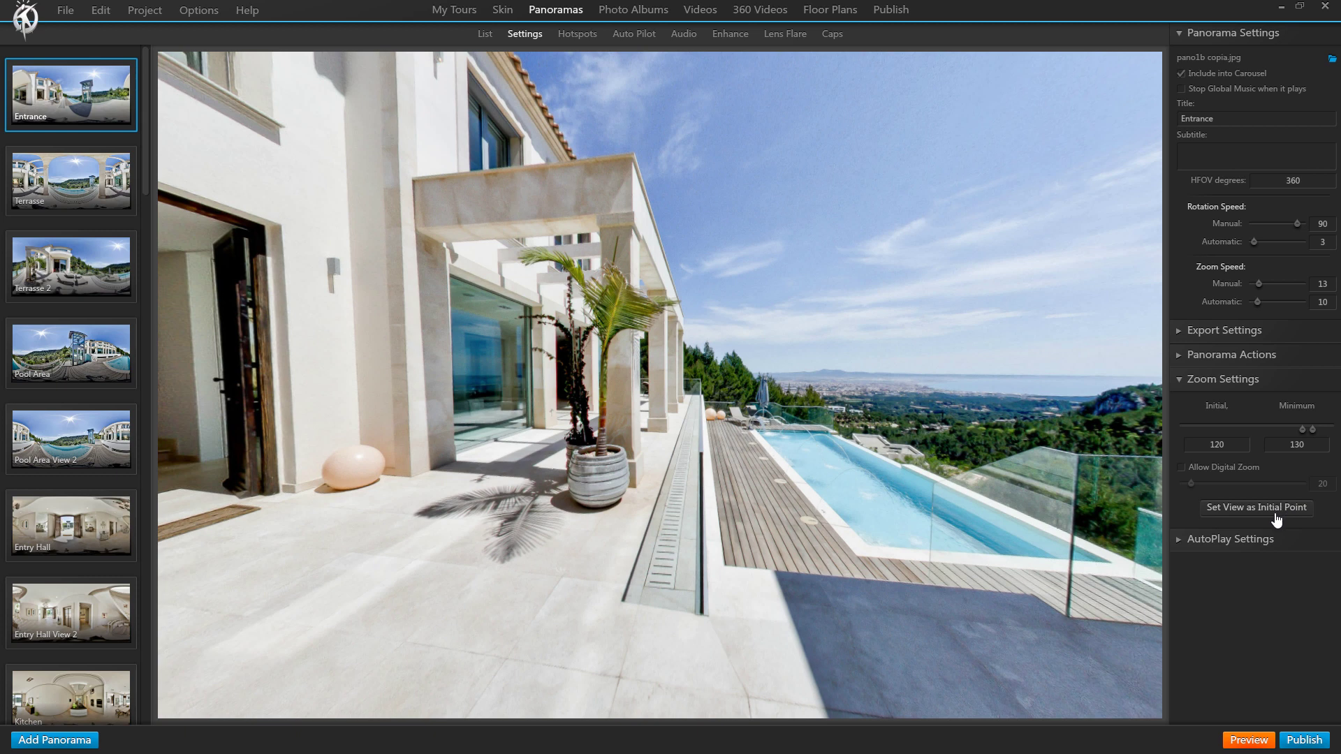
{"action": "left_click", "coordinate": [1186, 357]}
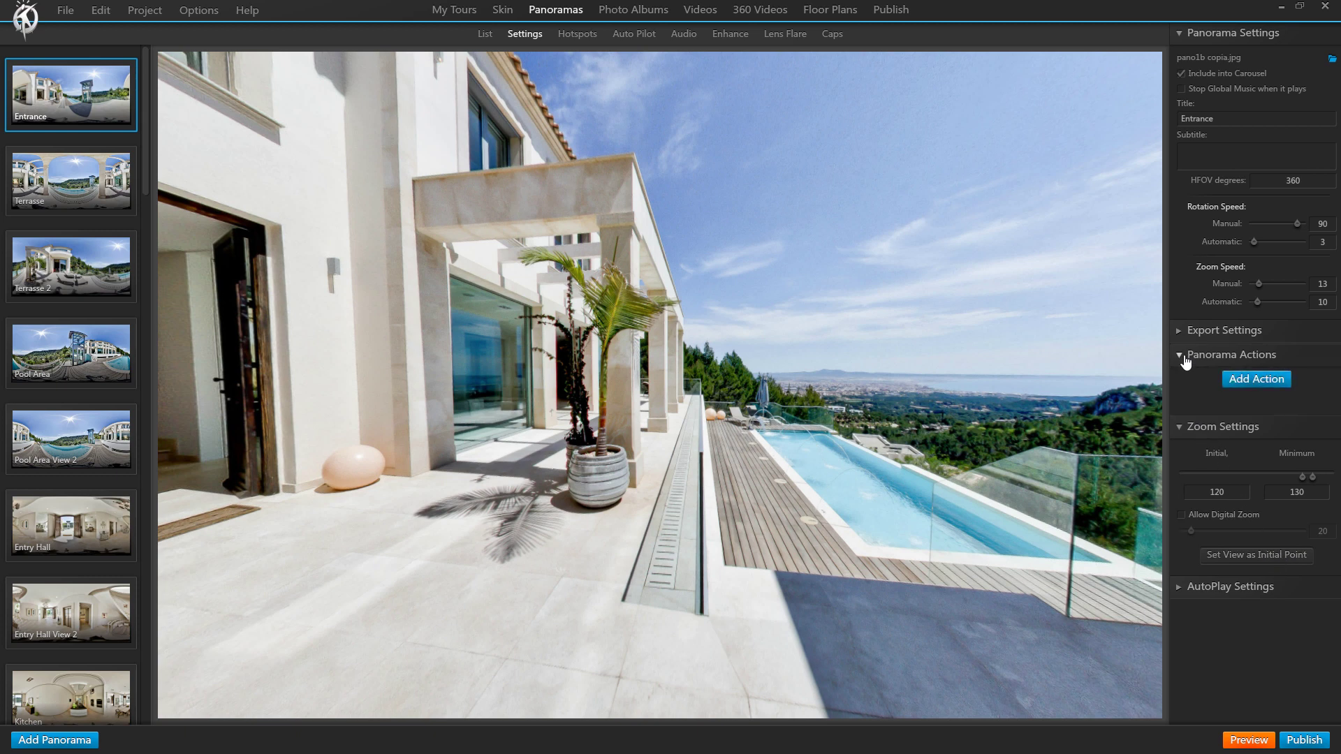
Add a new On Start action for Entrance using the Show/Hide Components behaviour.
{"action": "left_click", "coordinate": [1268, 383]}
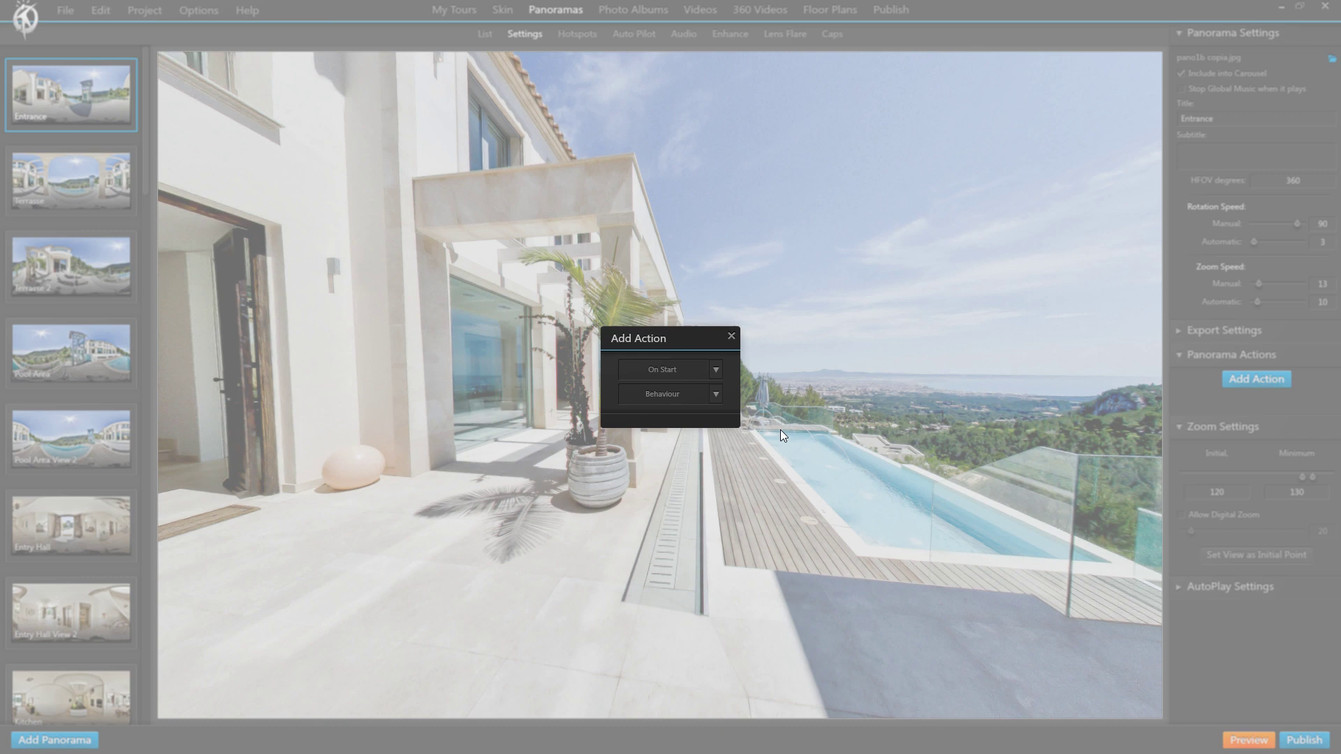
{"action": "left_click", "coordinate": [719, 398]}
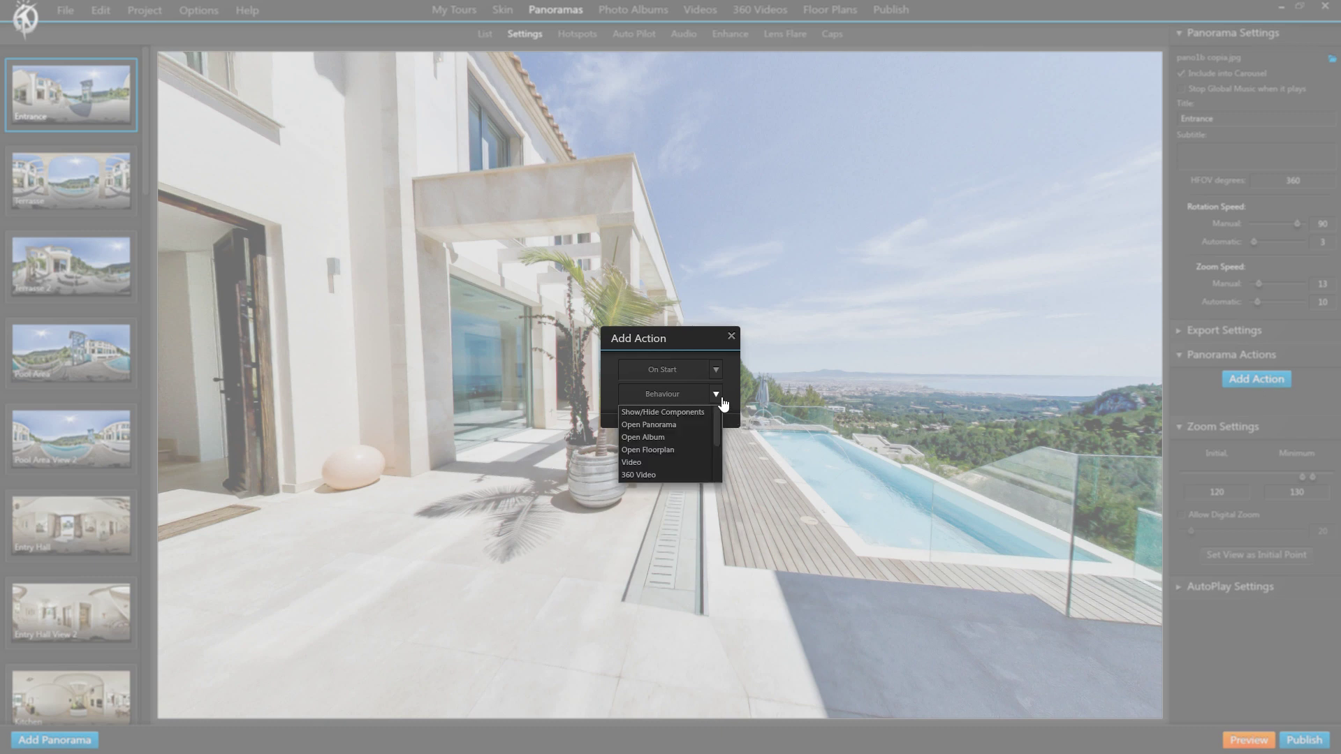
{"action": "mouse_move", "coordinate": [718, 412]}
{"action": "left_mouse_down"}
{"action": "mouse_move", "coordinate": [719, 454]}
{"action": "mouse_move", "coordinate": [718, 408]}
{"action": "left_mouse_up"}
{"action": "left_click", "coordinate": [663, 413]}
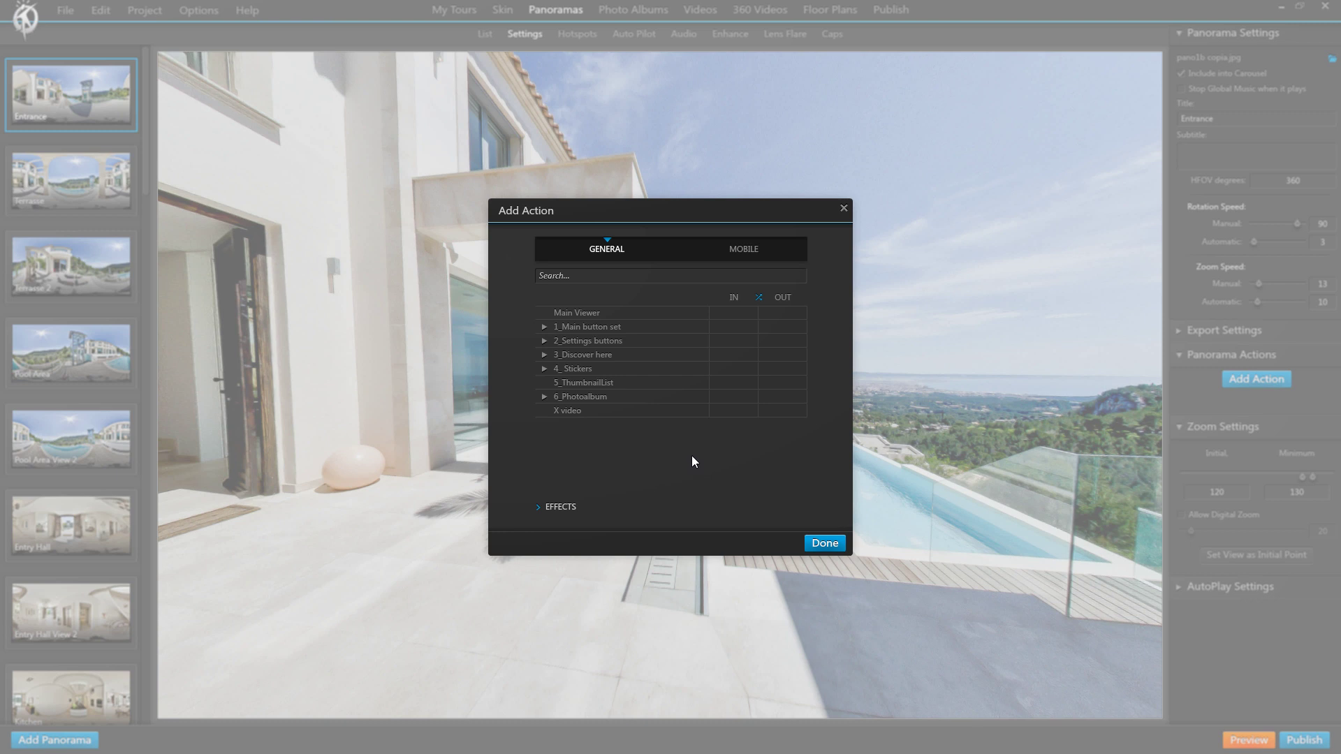
Expand the 4_Stickers group in the GENERAL list and set Sticker 01 Visible on start.
{"action": "left_click", "coordinate": [545, 328]}
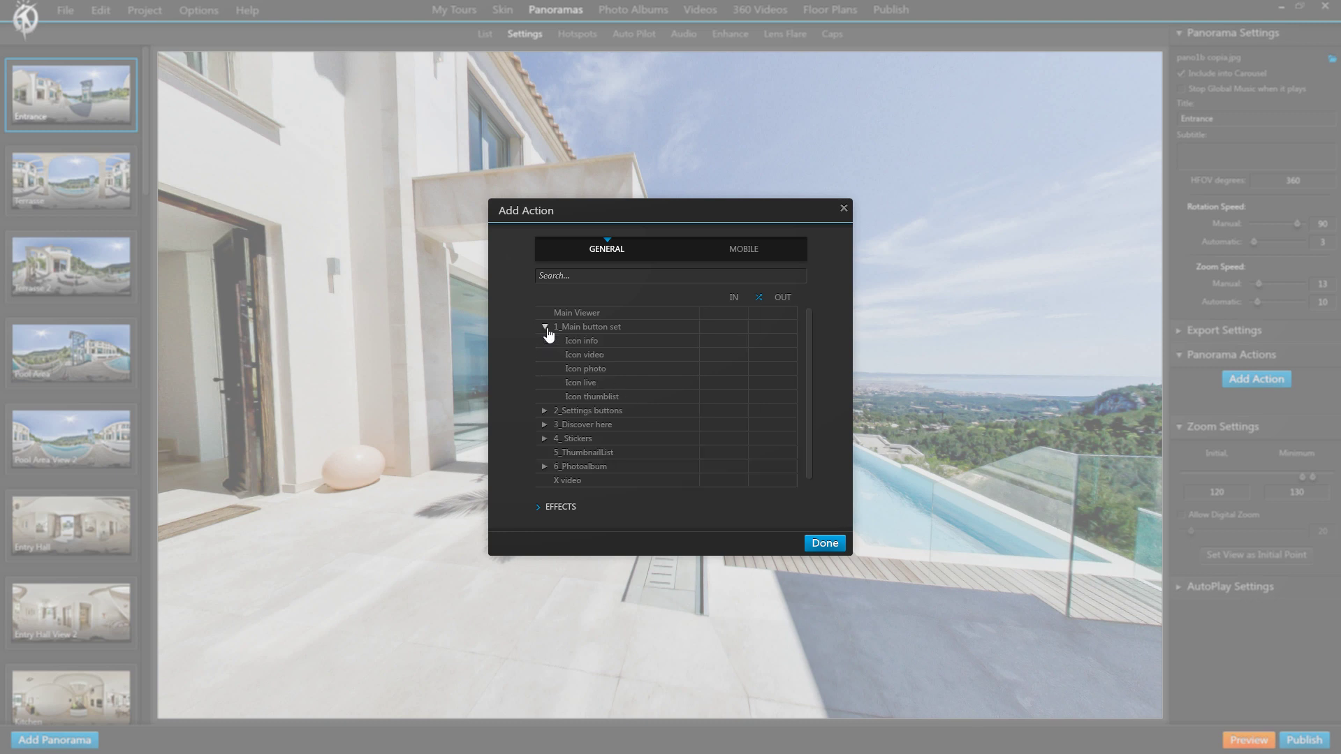
{"action": "left_click", "coordinate": [545, 327]}
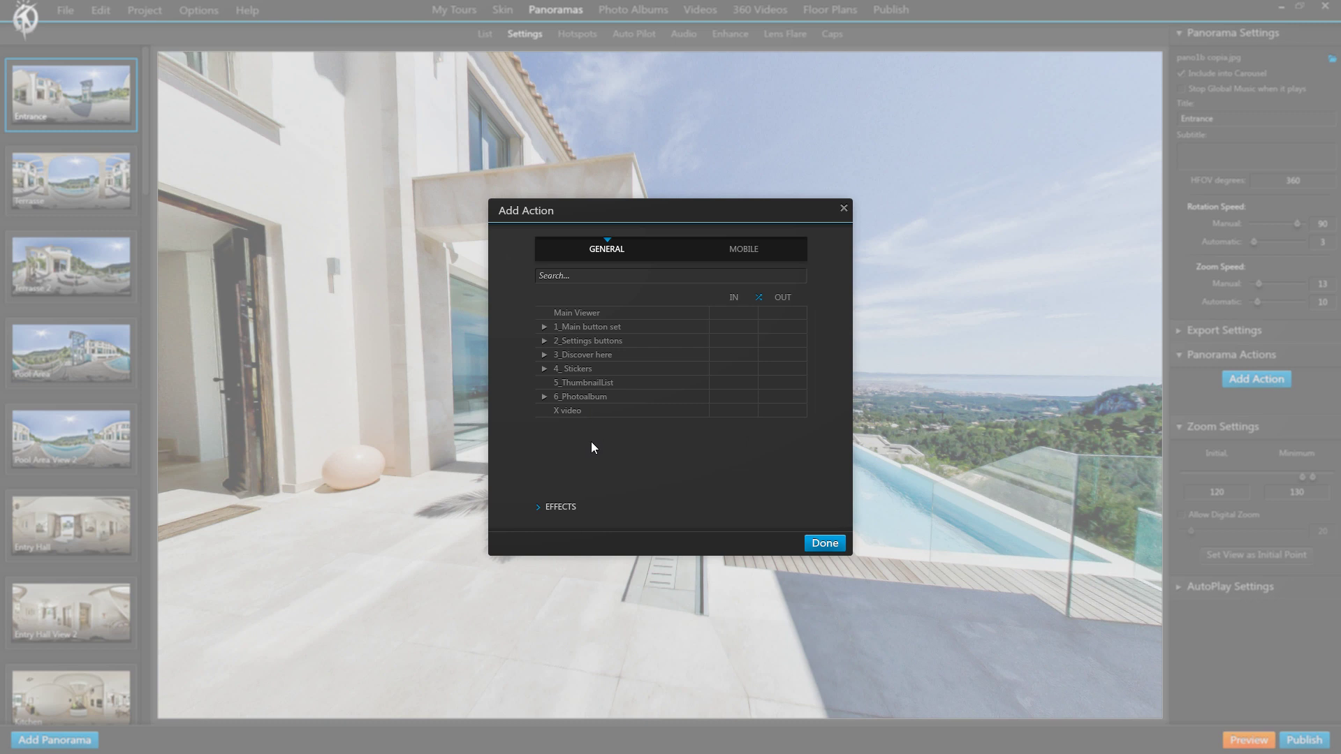
{"action": "left_click", "coordinate": [749, 253]}
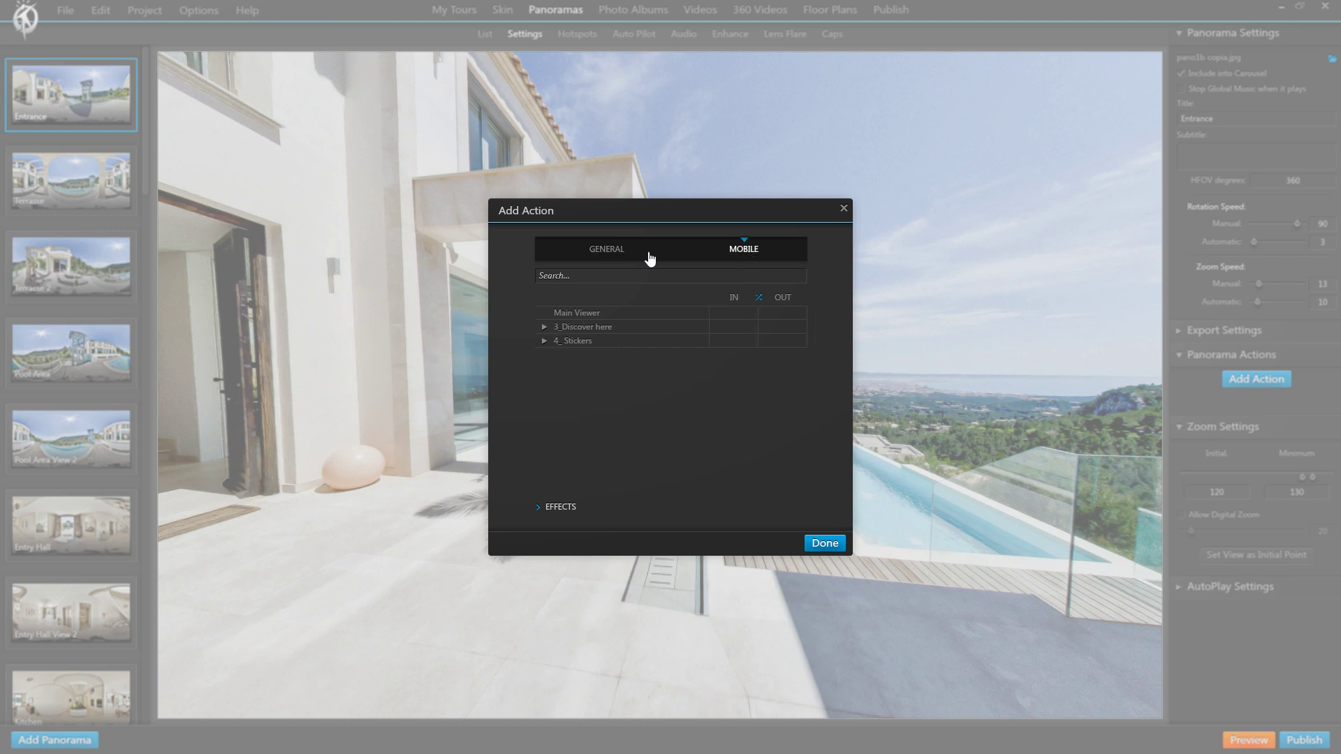
{"action": "left_click", "coordinate": [612, 255]}
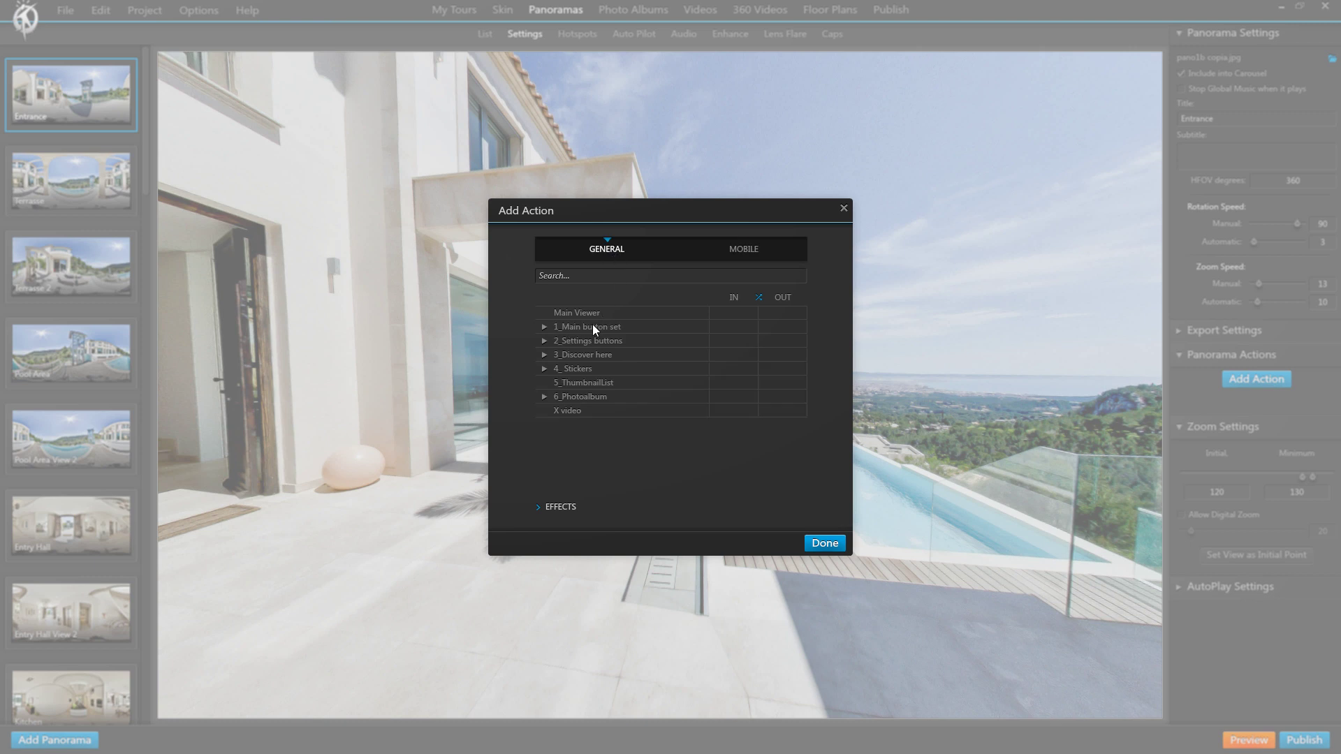
{"action": "left_click", "coordinate": [547, 370]}
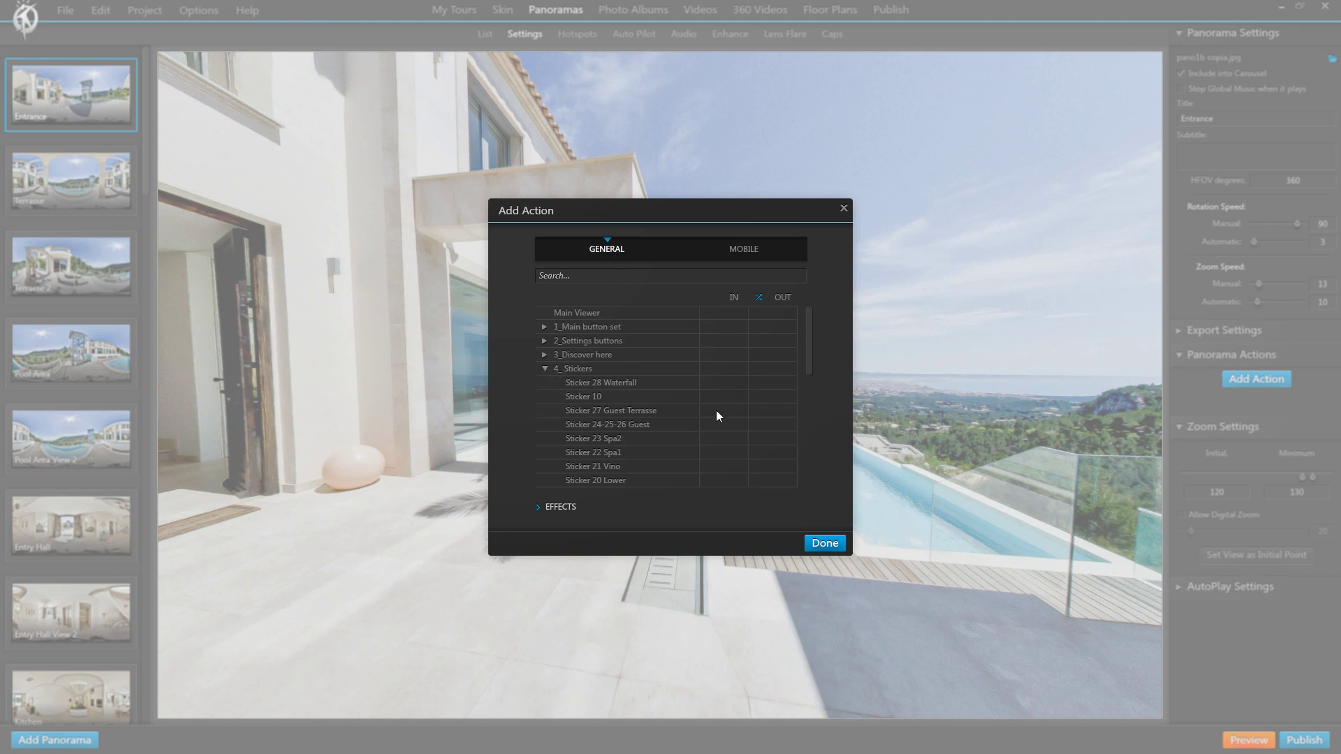
{"action": "left_click_drag", "start_coordinate": [809, 341], "coordinate": [801, 453]}
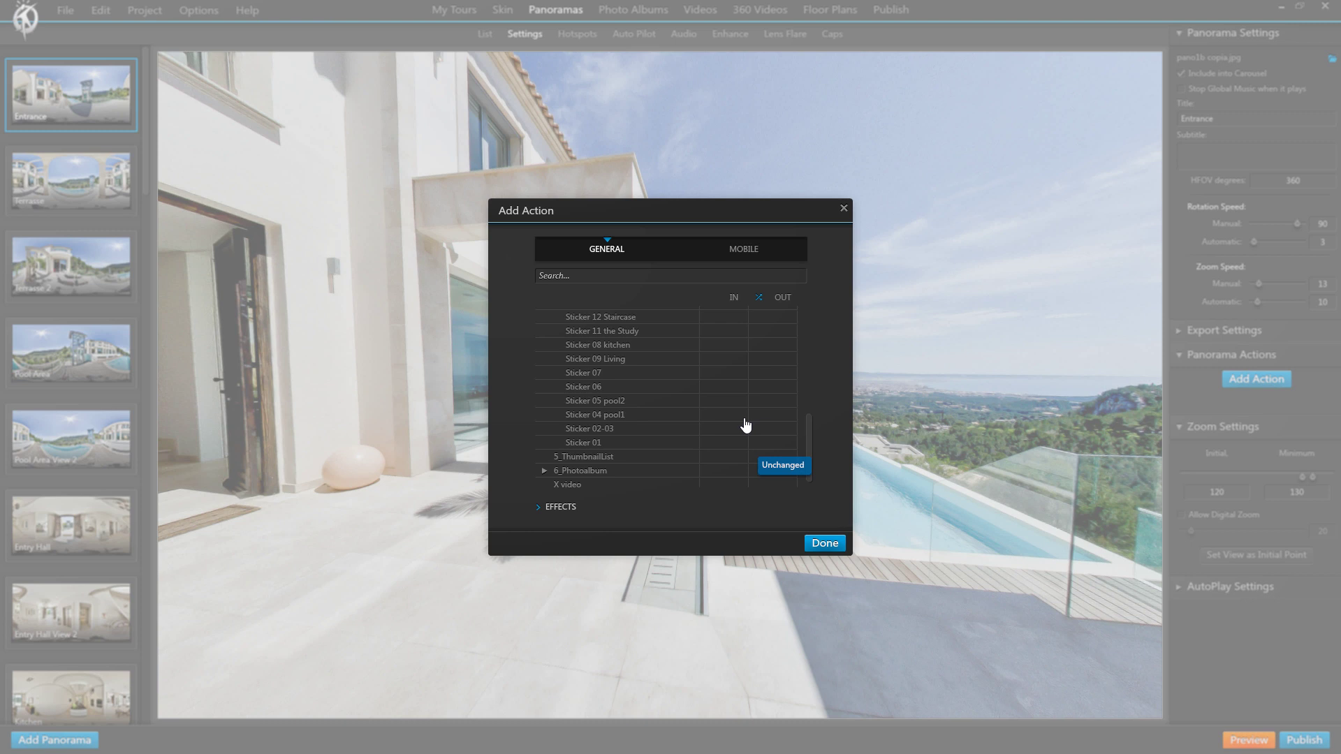
{"action": "left_click", "coordinate": [761, 301]}
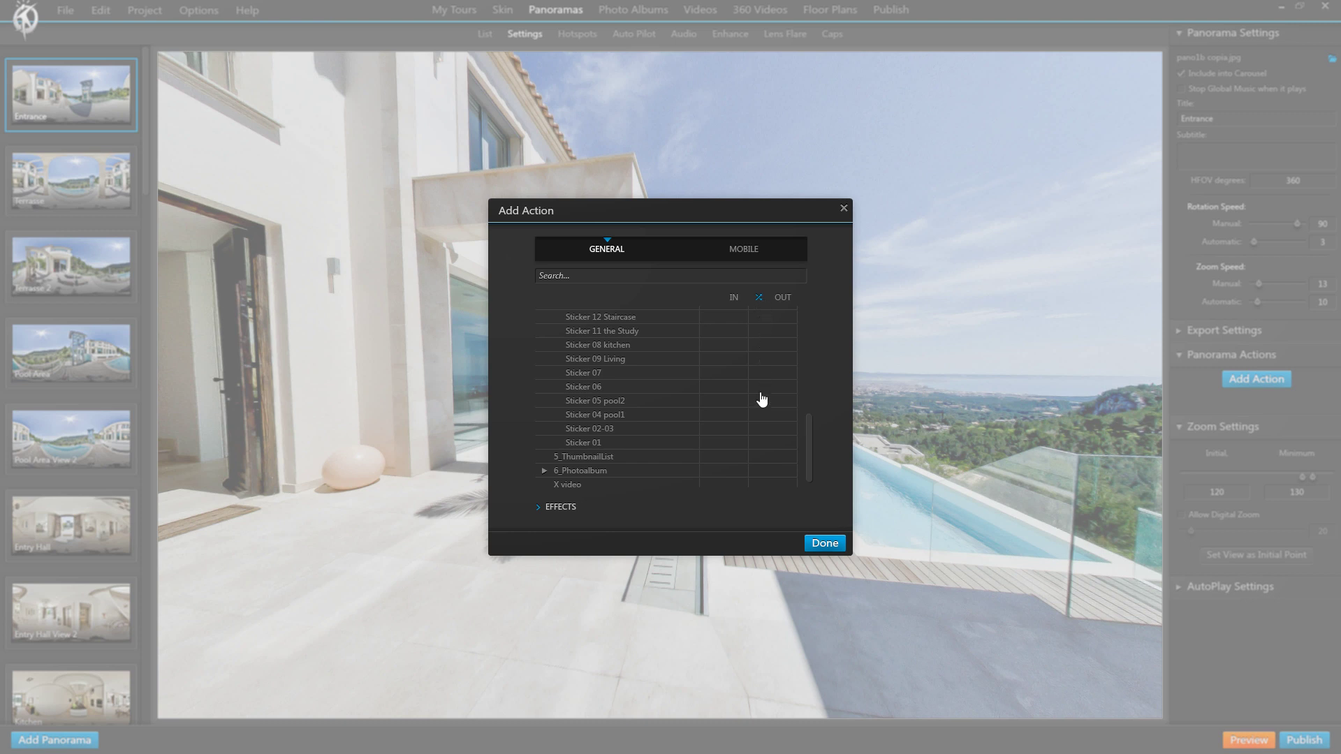
{"action": "left_click", "coordinate": [729, 445]}
{"action": "left_click", "coordinate": [731, 407]}
{"action": "left_click", "coordinate": [727, 374]}
{"action": "left_click", "coordinate": [760, 298]}
{"action": "left_click", "coordinate": [774, 360]}
{"action": "left_click", "coordinate": [774, 344]}
{"action": "left_click", "coordinate": [725, 346]}
{"action": "left_click", "coordinate": [777, 360]}
{"action": "left_click", "coordinate": [726, 360]}
{"action": "left_click", "coordinate": [727, 404]}
{"action": "left_click", "coordinate": [777, 408]}
Use a Fade transition with no delay and mark Sticker 01 visible on start.
{"action": "left_click", "coordinate": [543, 509]}
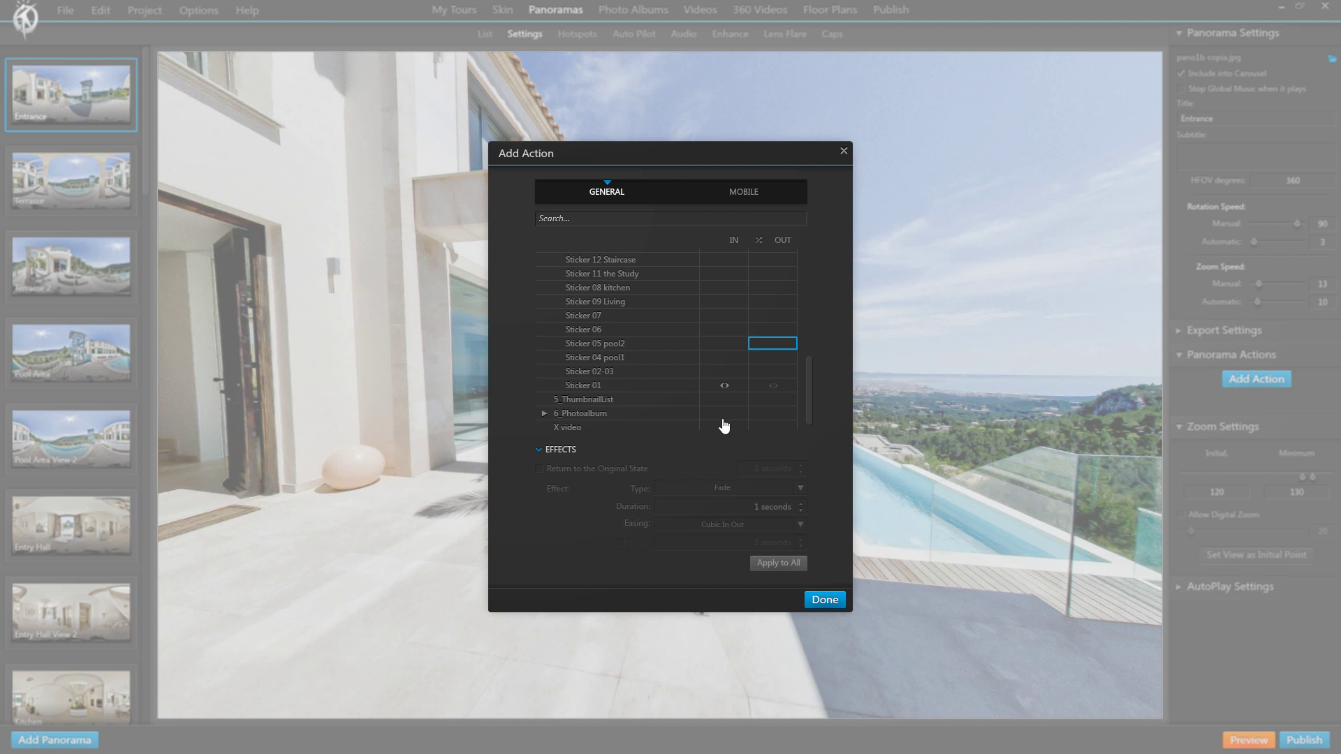
{"action": "left_click", "coordinate": [745, 391]}
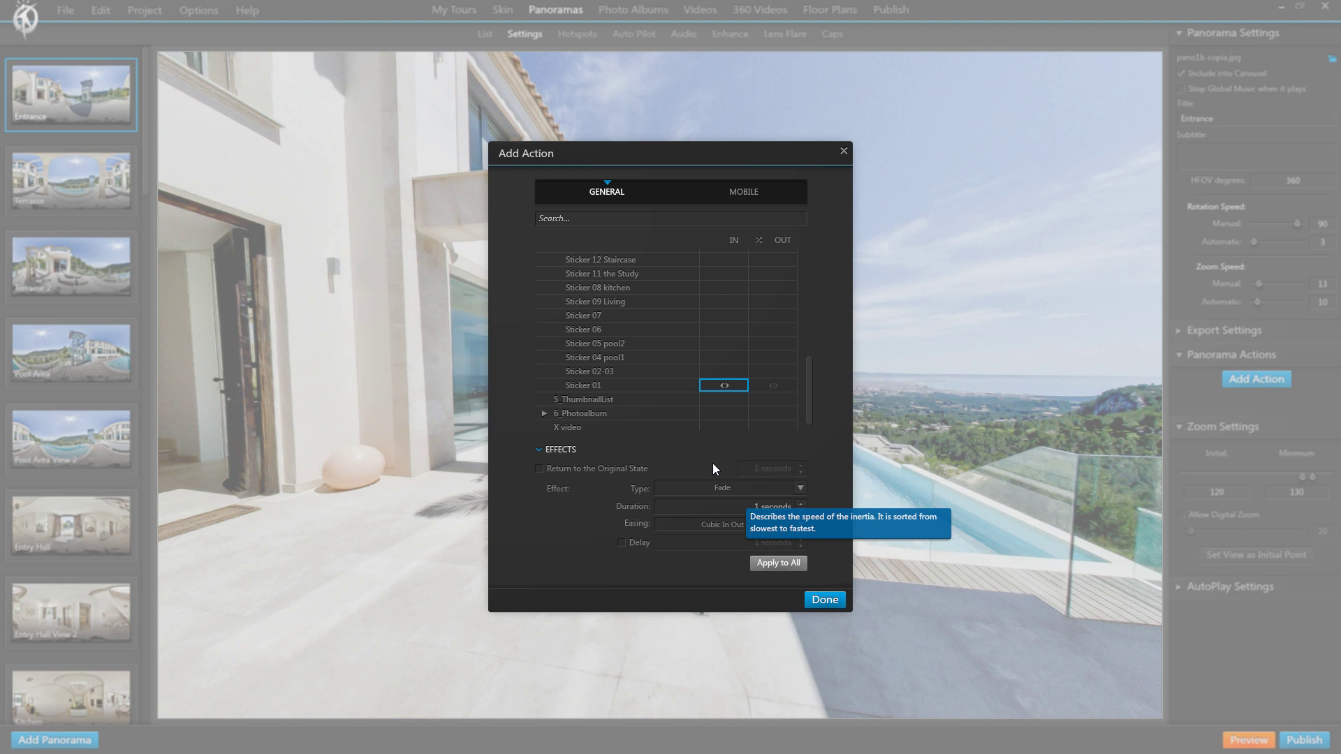
{"action": "left_click", "coordinate": [801, 489]}
{"action": "left_click", "coordinate": [803, 490]}
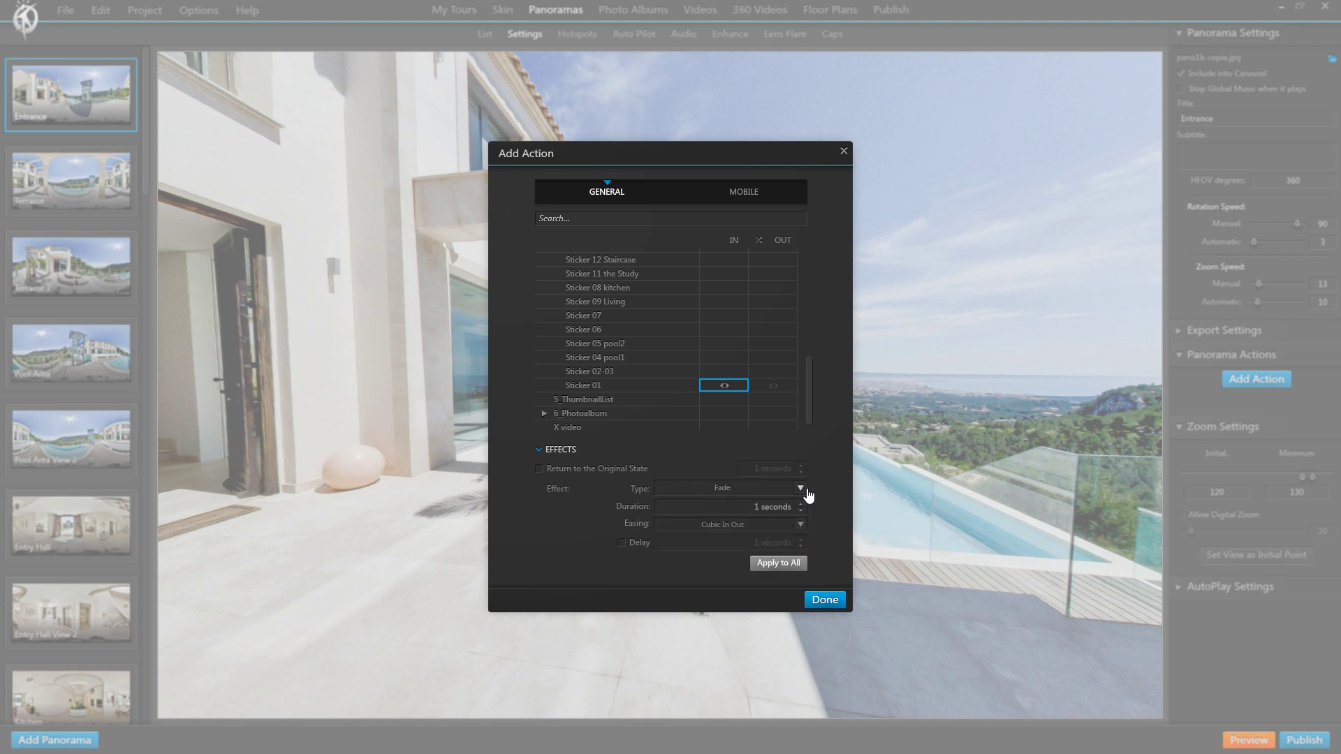
{"action": "left_click", "coordinate": [622, 543]}
{"action": "left_click", "coordinate": [622, 544]}
Leave Sticker 02-03 unchanged, set a 1.2-second Fade, and save the Show/Hide action.
{"action": "left_click", "coordinate": [774, 371]}
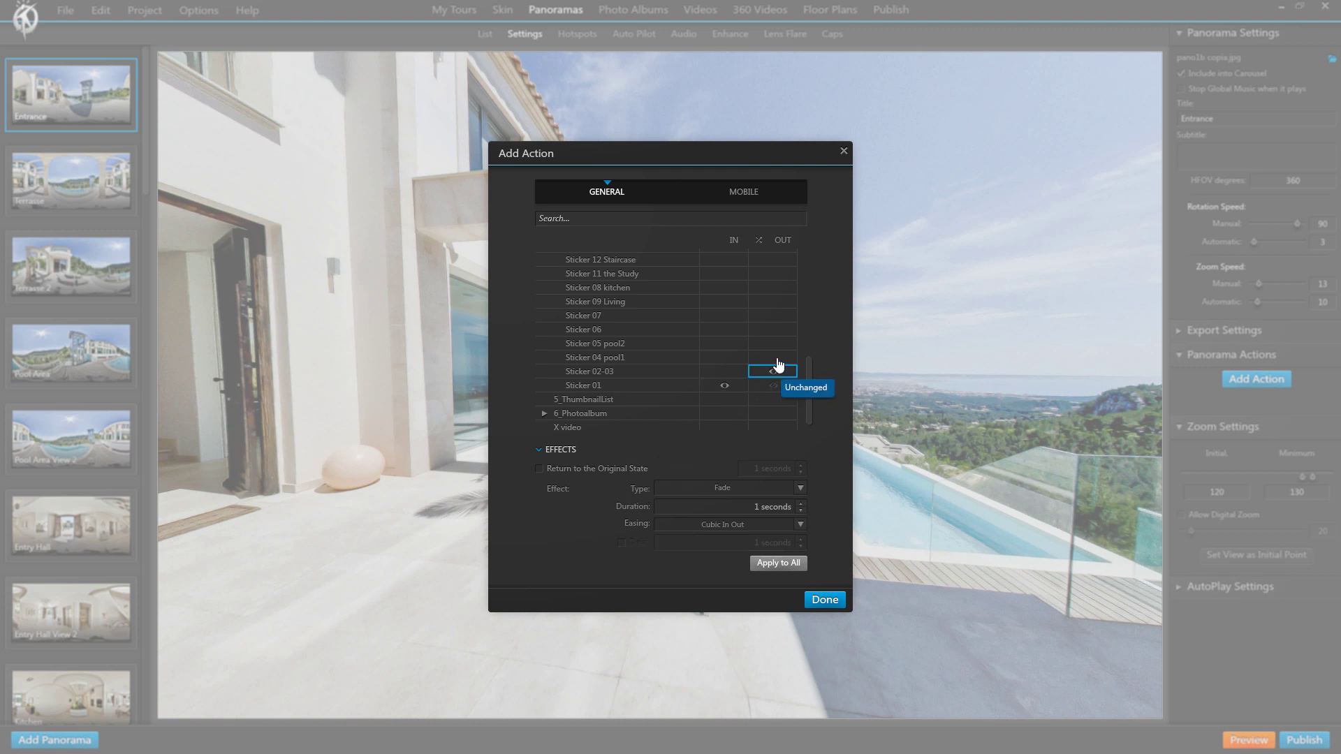
{"action": "left_click", "coordinate": [807, 504]}
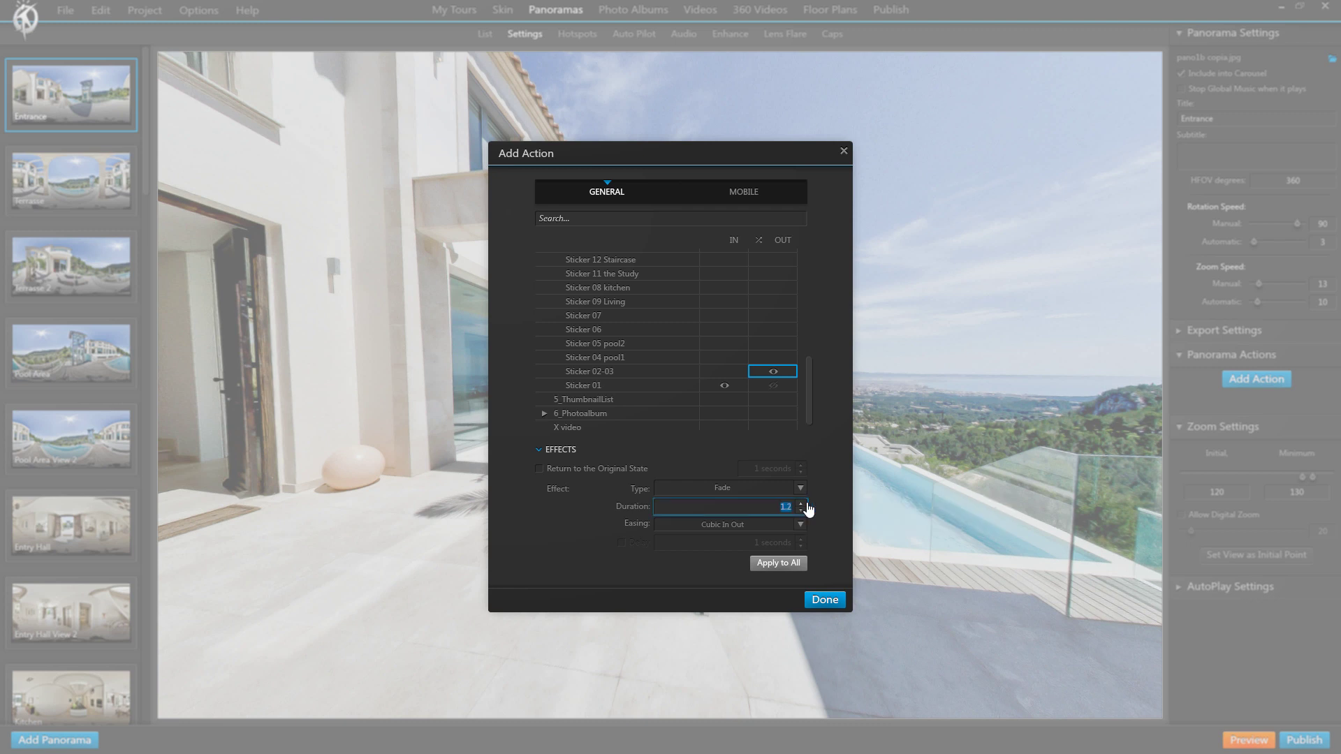
{"action": "left_click", "coordinate": [737, 374]}
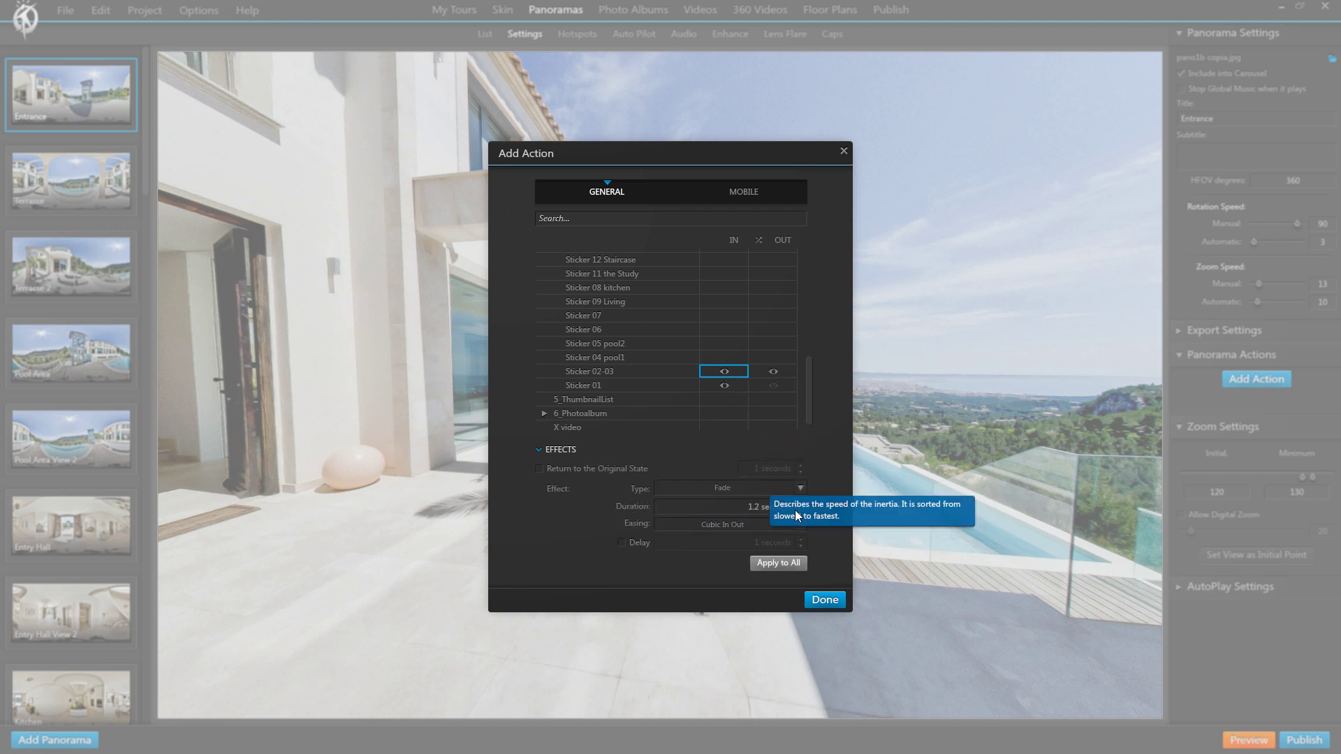
{"action": "left_click", "coordinate": [800, 489]}
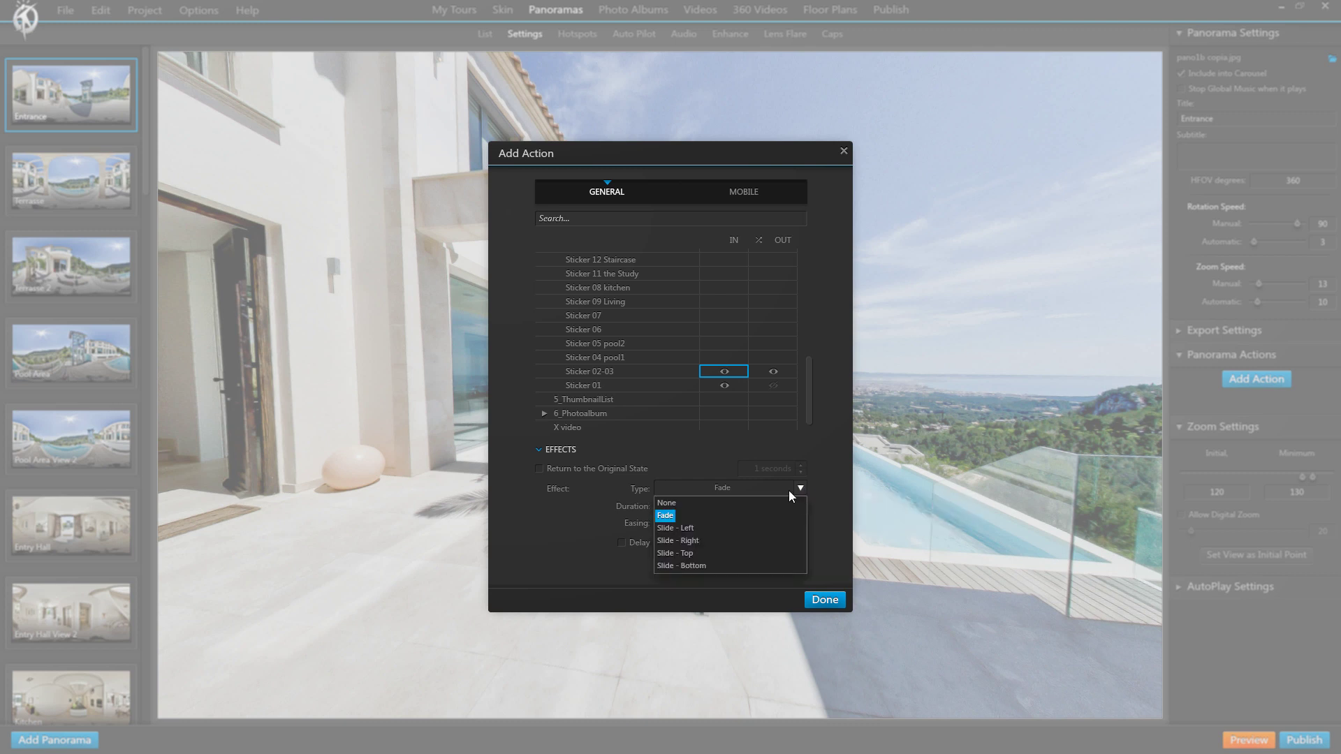
{"action": "left_click", "coordinate": [665, 515]}
{"action": "left_click", "coordinate": [724, 385]}
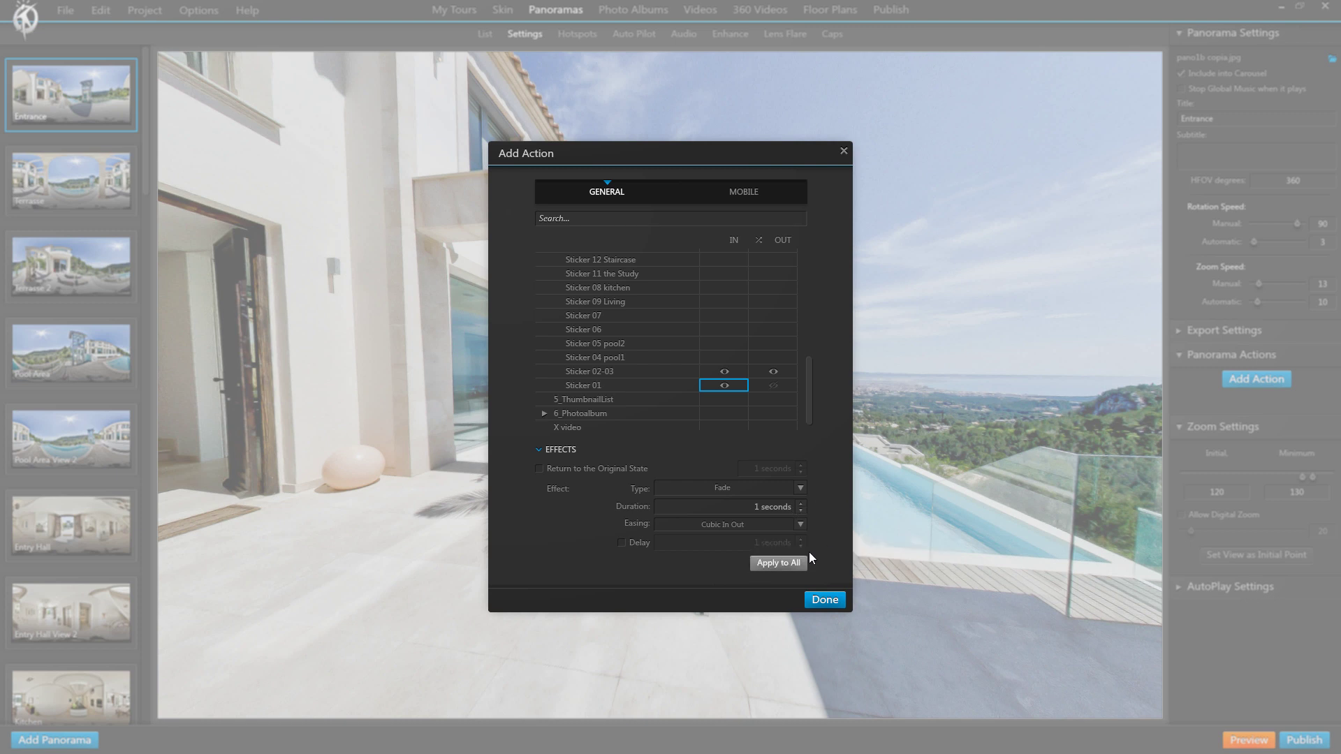
{"action": "left_click", "coordinate": [742, 371]}
{"action": "left_click", "coordinate": [790, 372]}
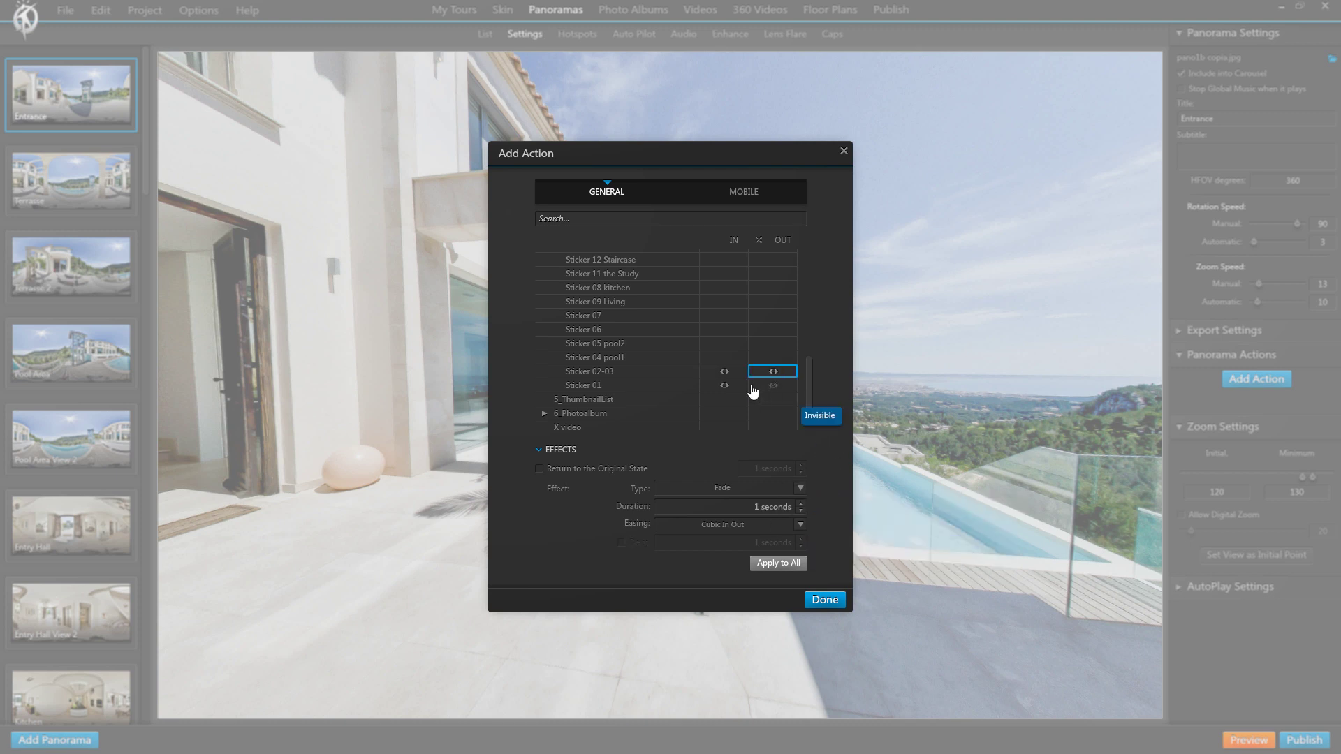
{"action": "left_click", "coordinate": [727, 386]}
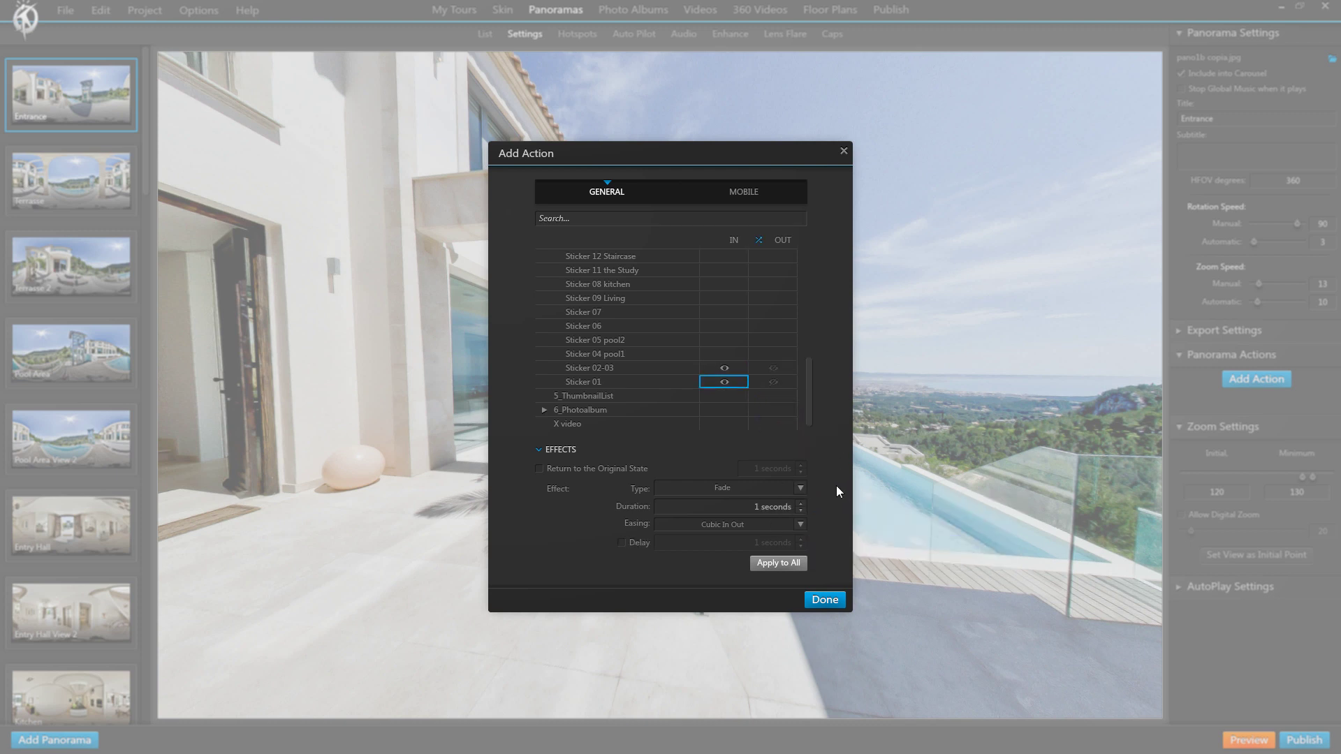
{"action": "left_click", "coordinate": [724, 367]}
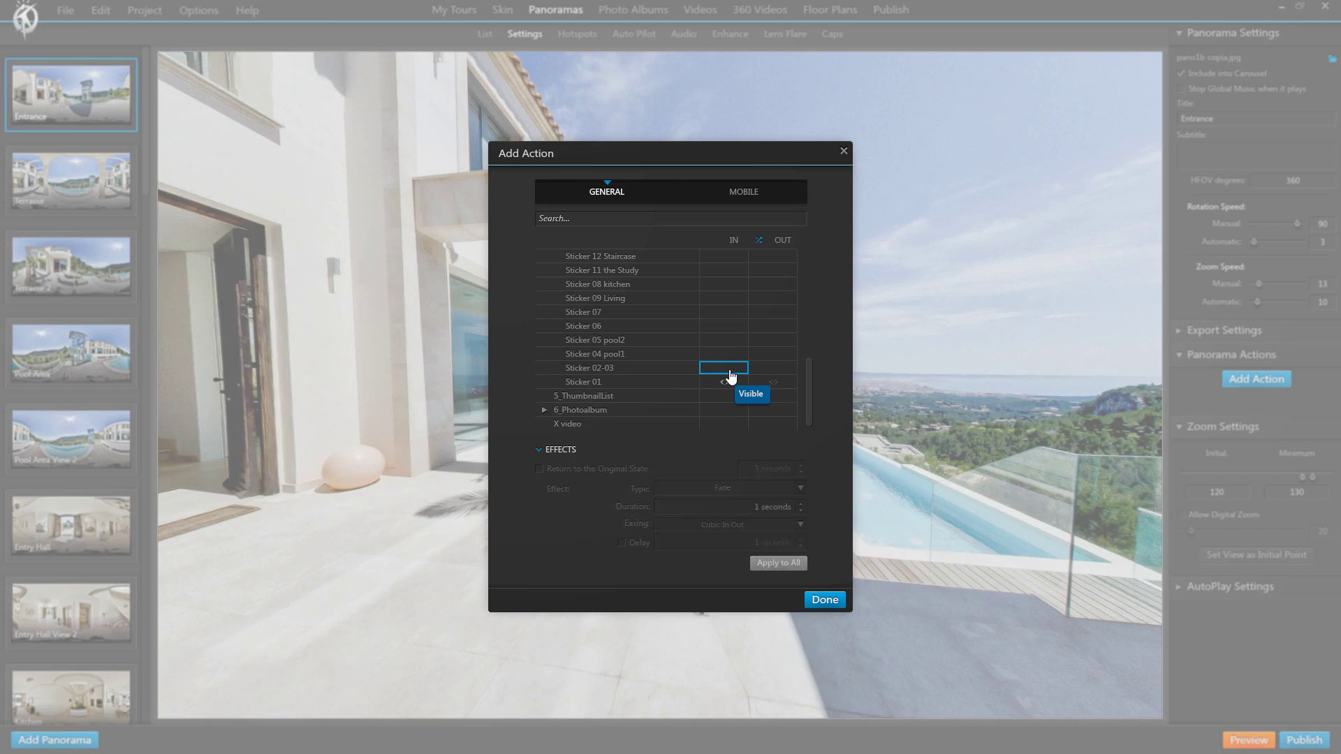
{"action": "left_click", "coordinate": [825, 599]}
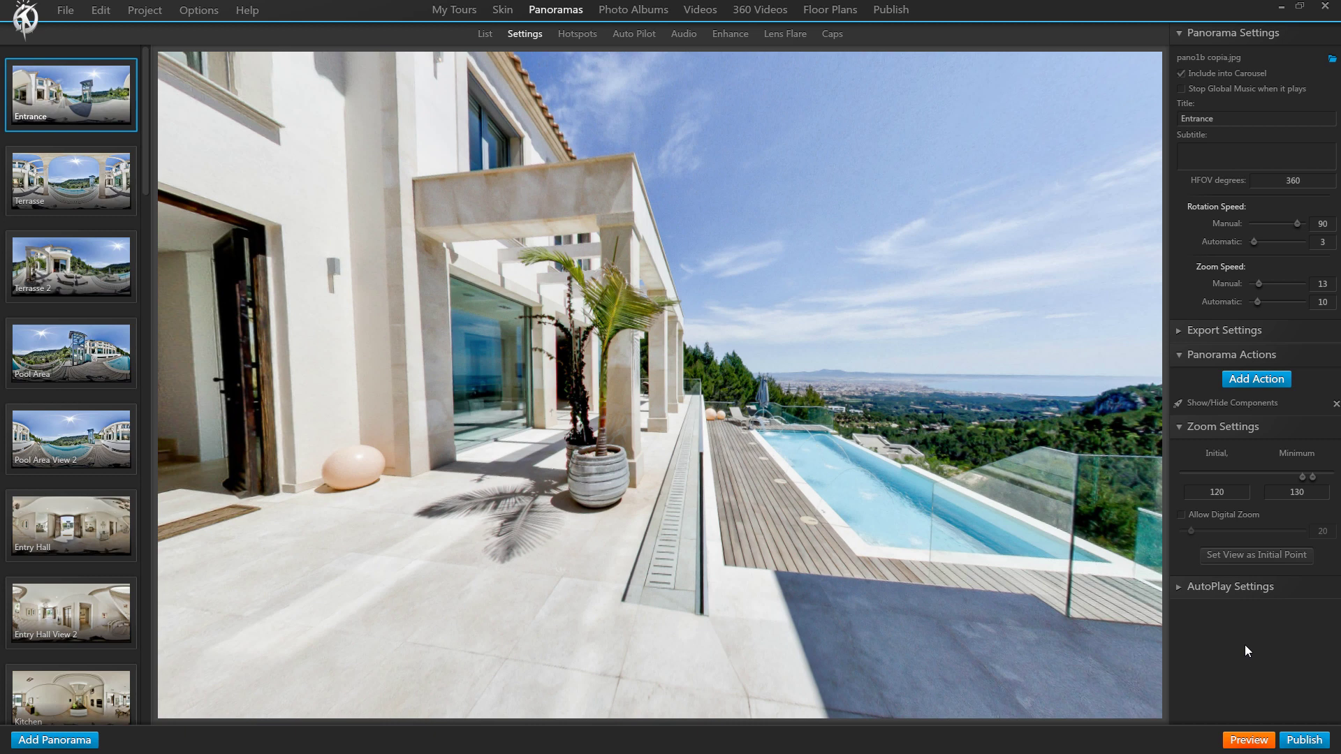
{"action": "left_click", "coordinate": [1256, 381]}
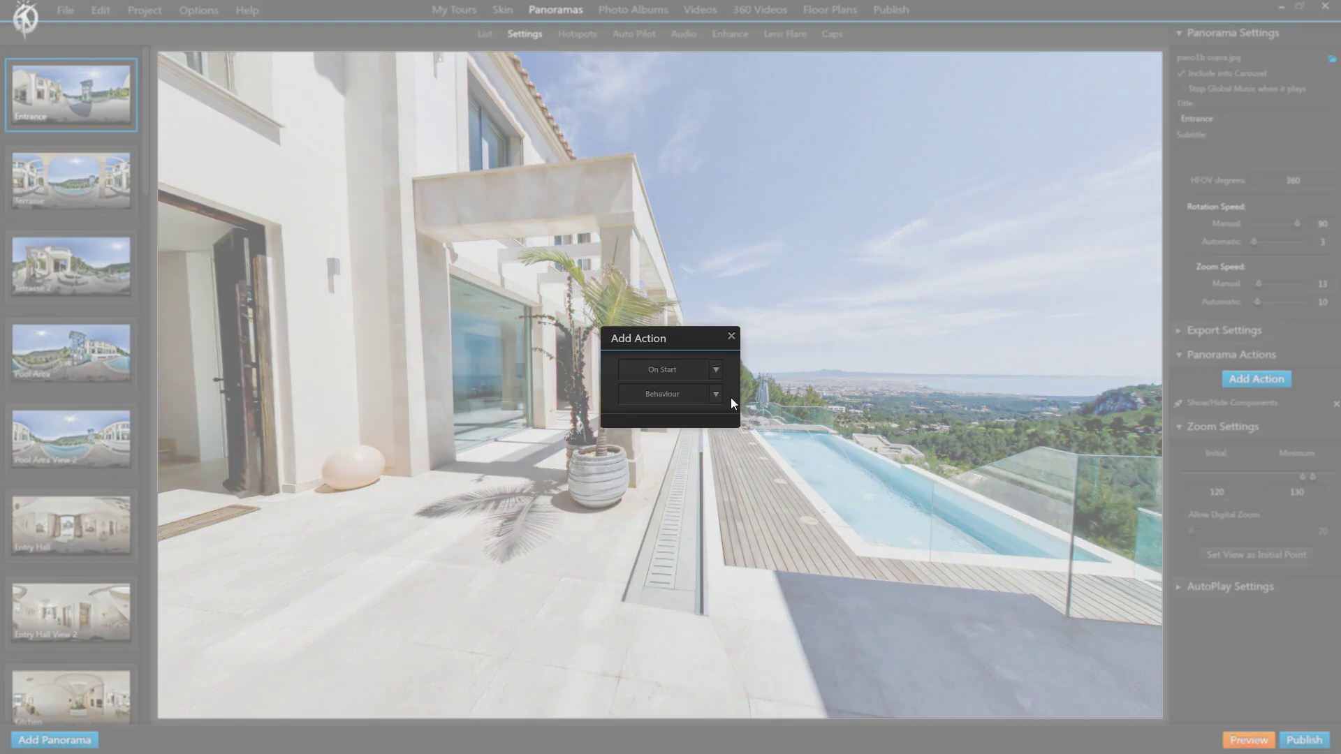
{"action": "left_click", "coordinate": [717, 396]}
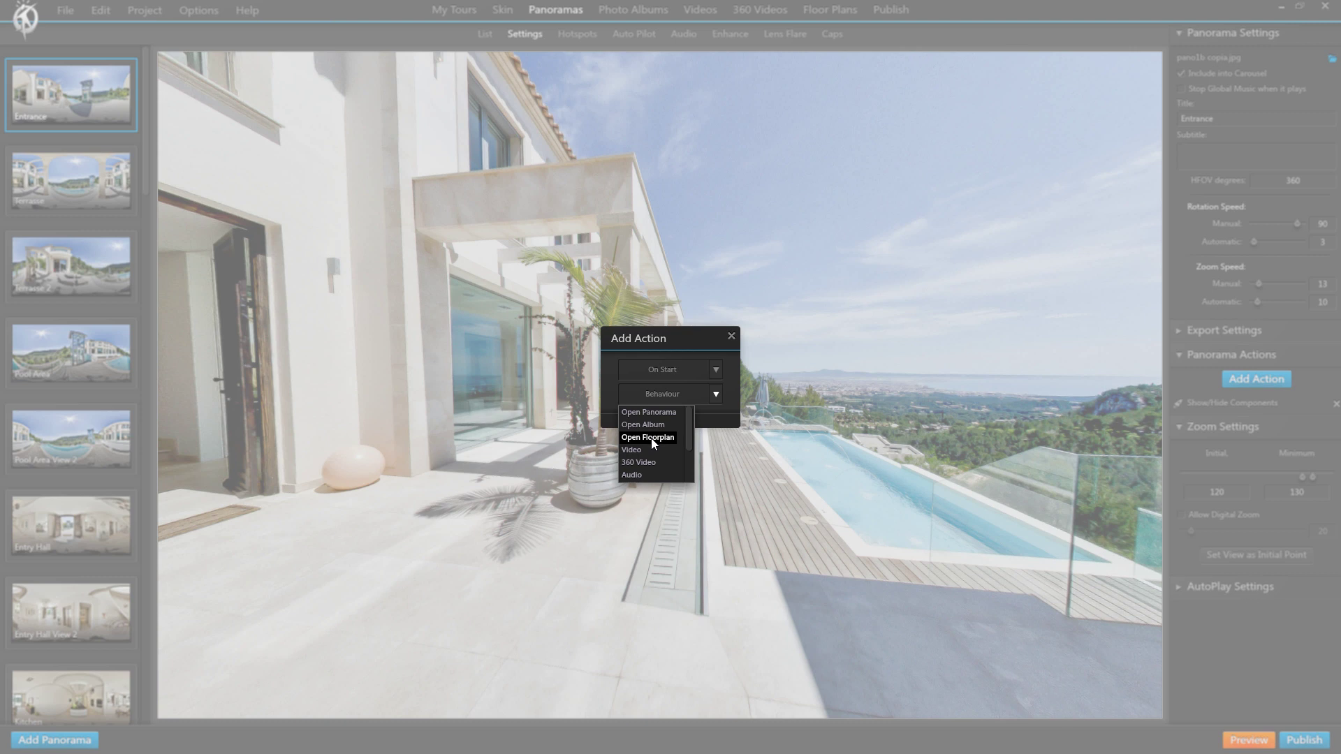
{"action": "mouse_move", "coordinate": [684, 436]}
{"action": "left_mouse_down"}
{"action": "mouse_move", "coordinate": [692, 475]}
{"action": "mouse_move", "coordinate": [691, 432]}
{"action": "left_mouse_up"}
{"action": "left_click", "coordinate": [732, 336]}
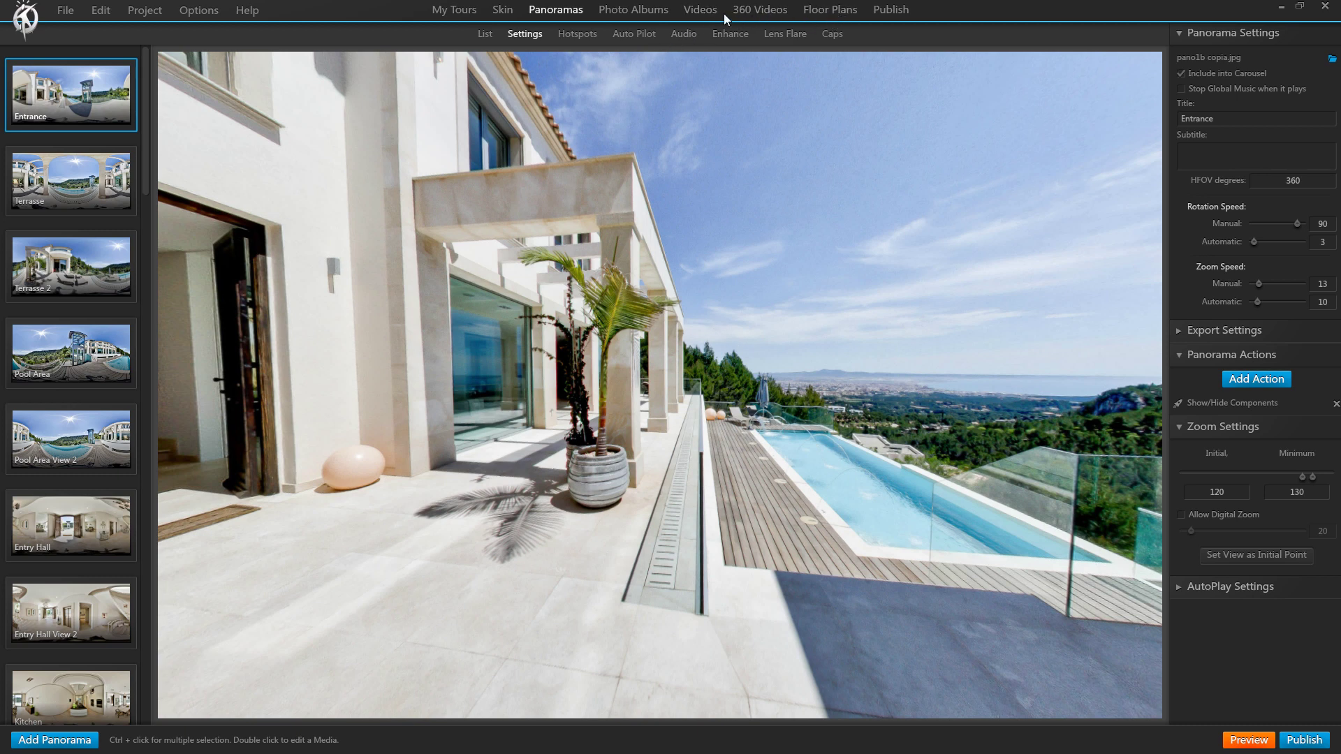
Open the Casa Cascada video's Show/Hide Components action and set X video visible on start.
{"action": "left_click", "coordinate": [706, 12]}
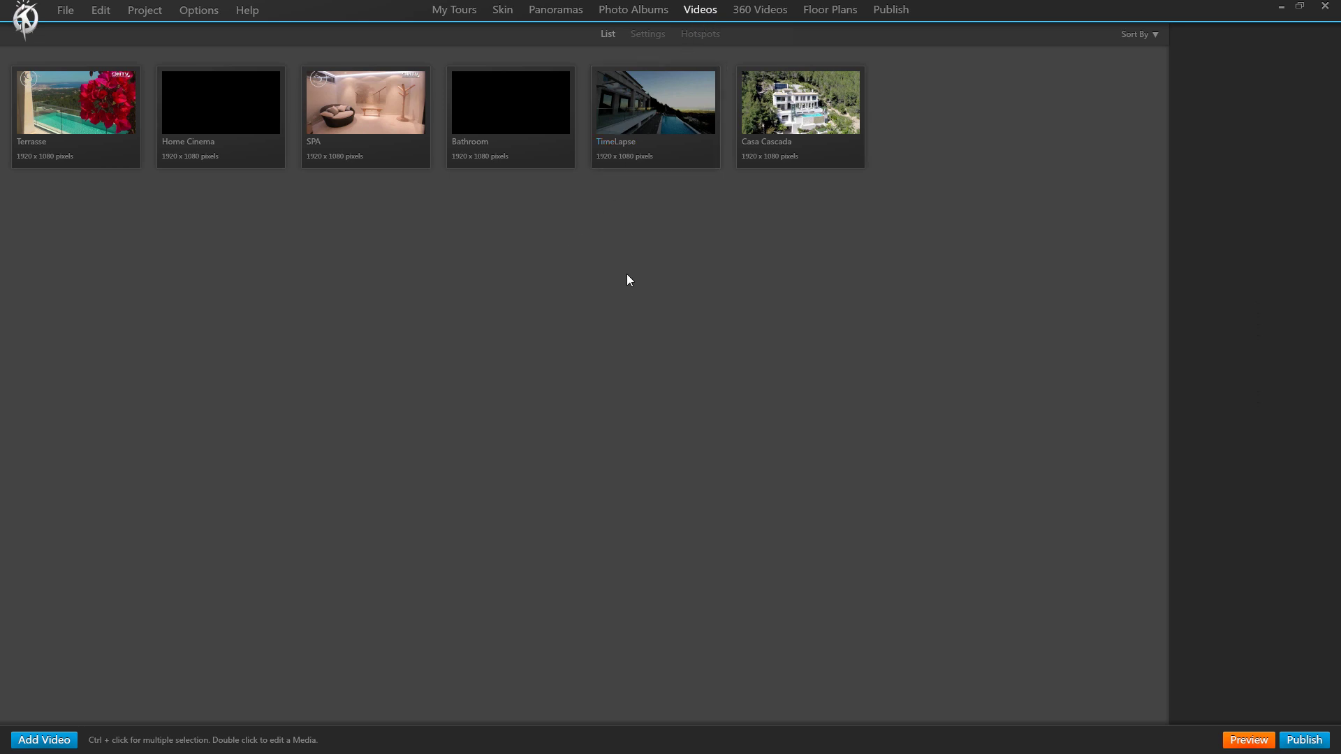
{"action": "left_click", "coordinate": [800, 115]}
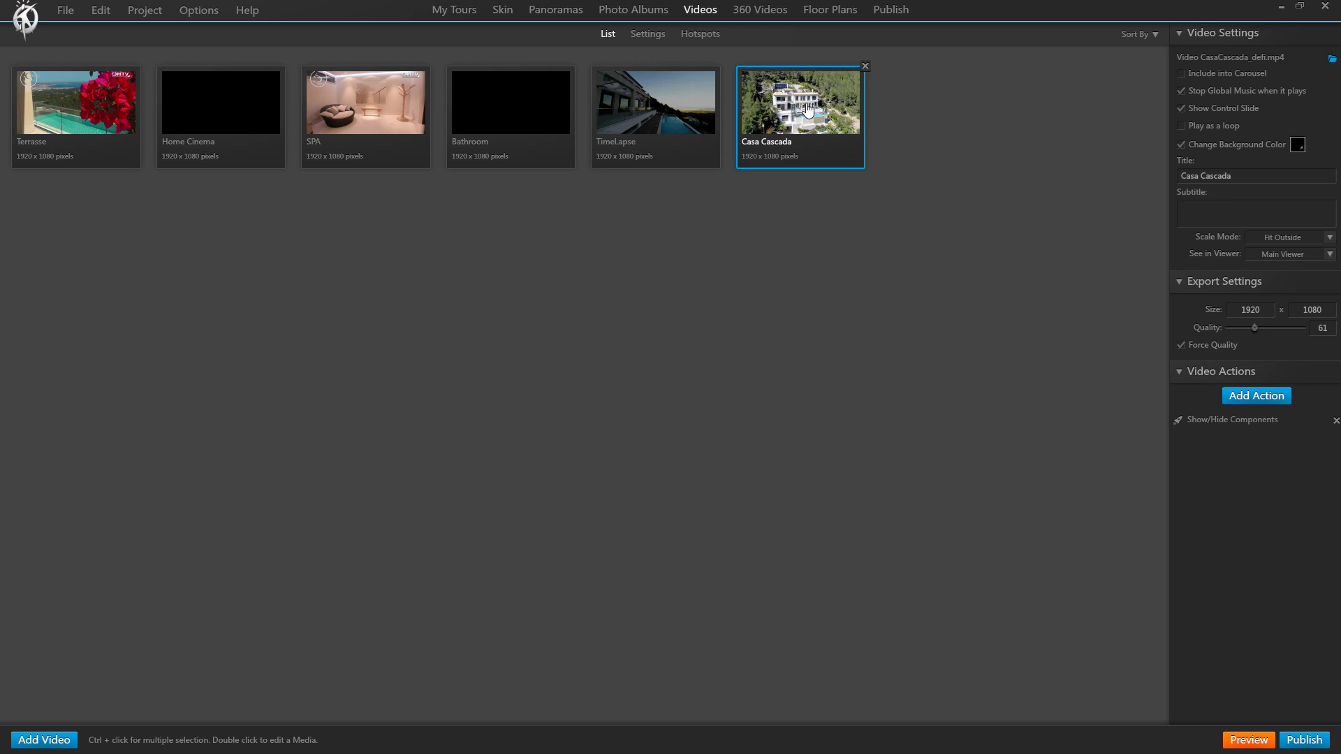
{"action": "double_click", "coordinate": [806, 110]}
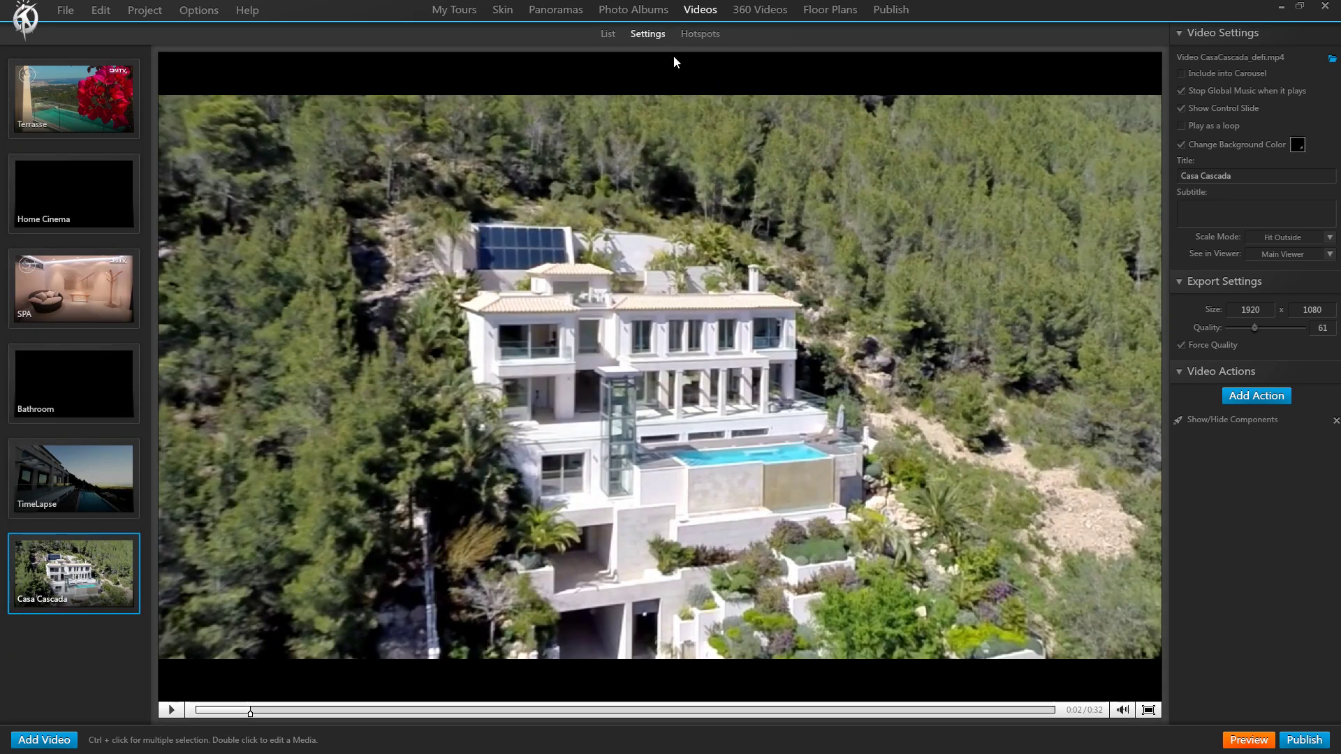
{"action": "double_click", "coordinate": [1250, 421]}
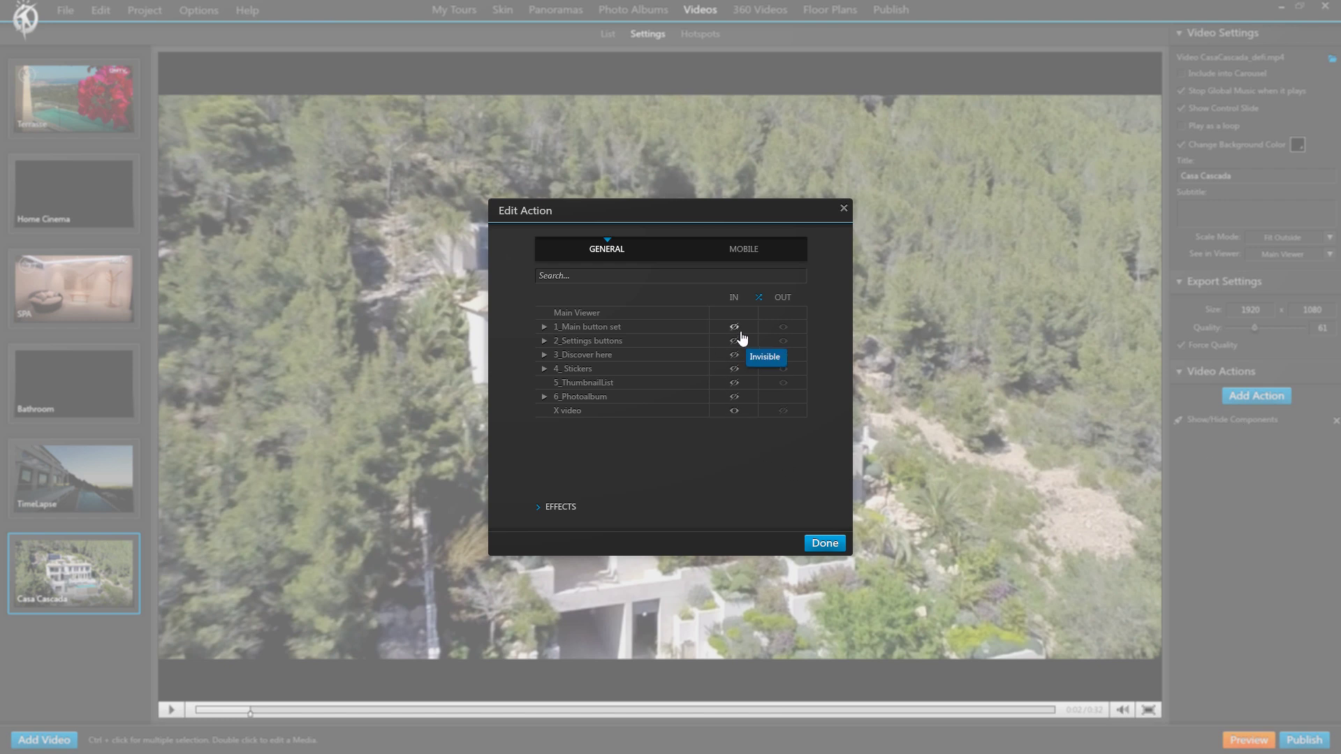
{"action": "left_click", "coordinate": [733, 416]}
Save the show/hide edit, then add an On Start action pausing Casa Cascada in the Main Viewer.
{"action": "left_click", "coordinate": [825, 543]}
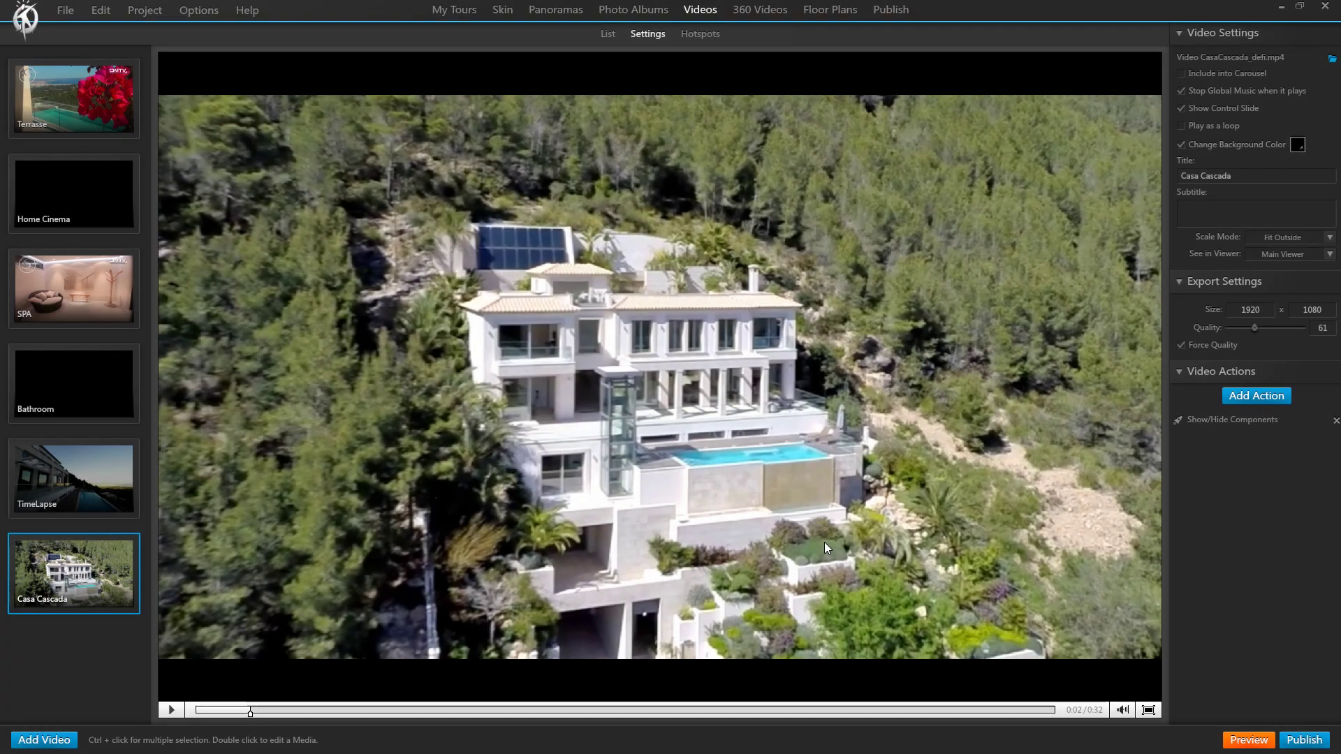
{"action": "left_click", "coordinate": [1252, 398]}
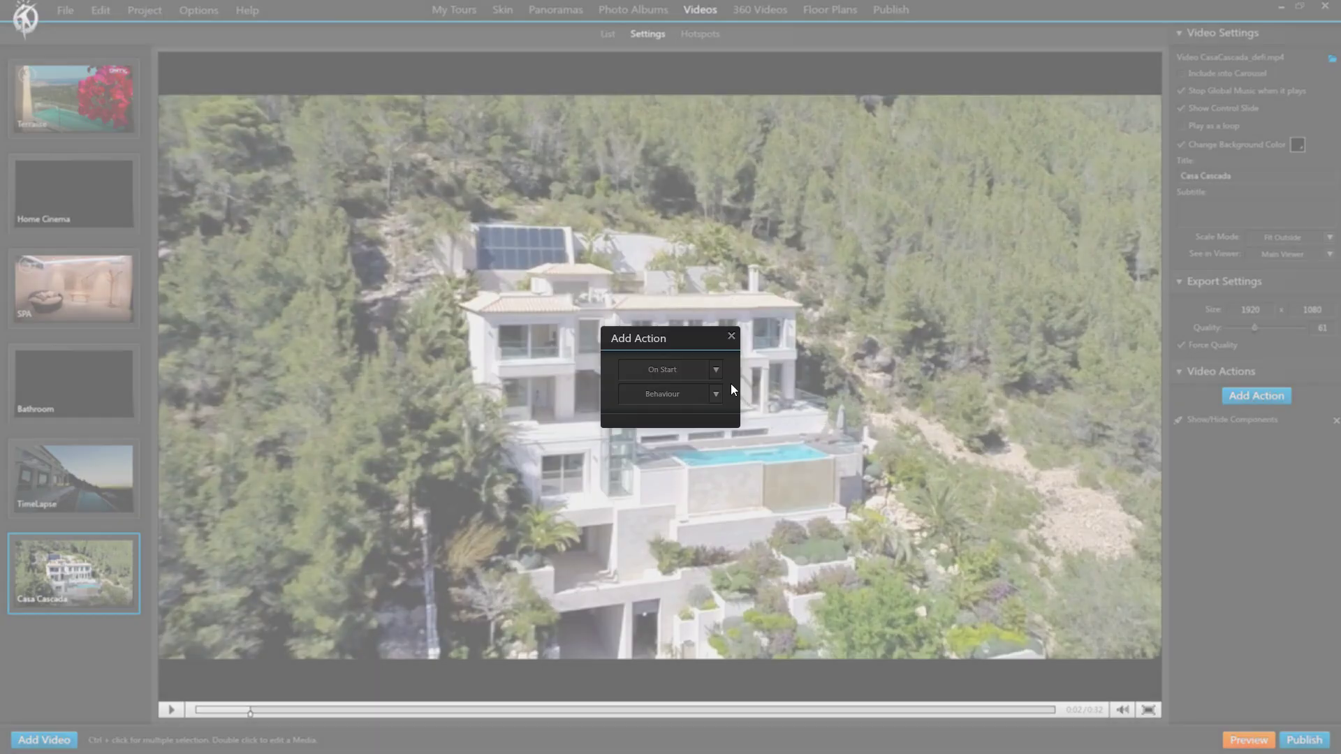
{"action": "left_click", "coordinate": [716, 395]}
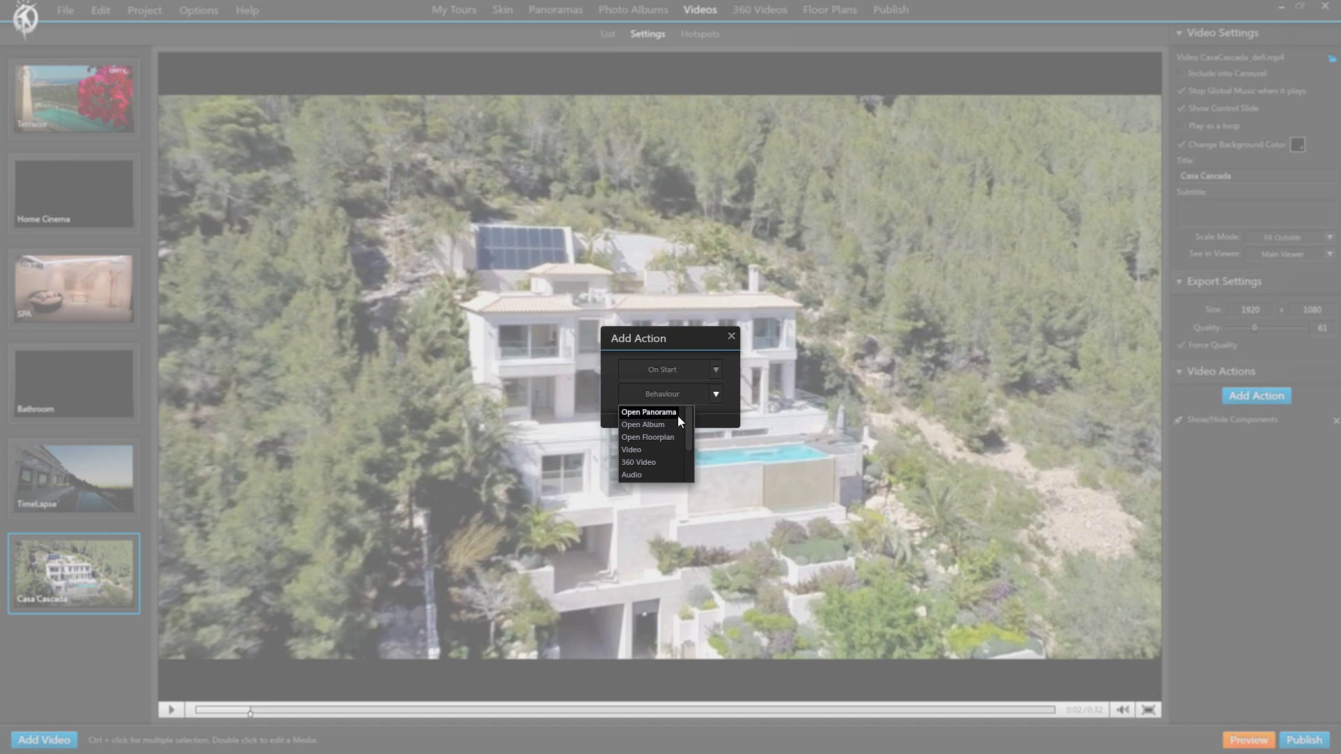
{"action": "left_click", "coordinate": [632, 451]}
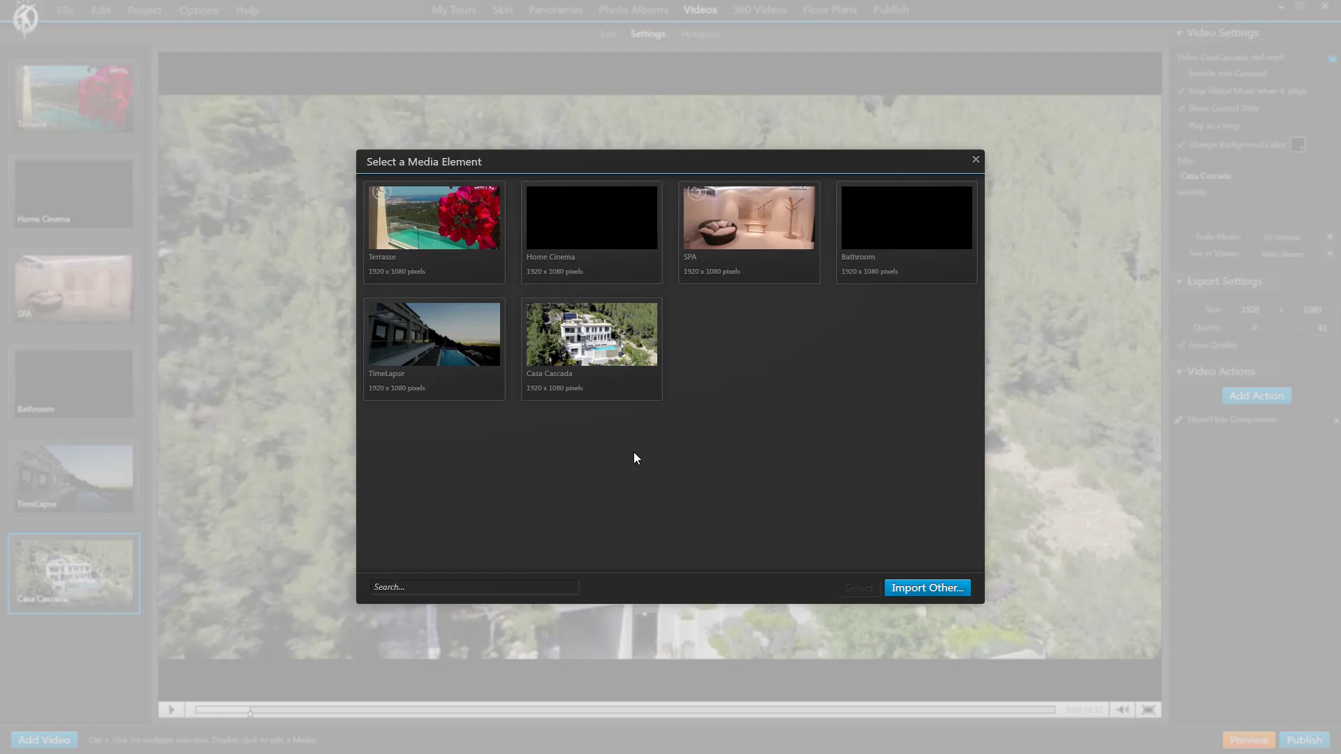
{"action": "double_click", "coordinate": [591, 344]}
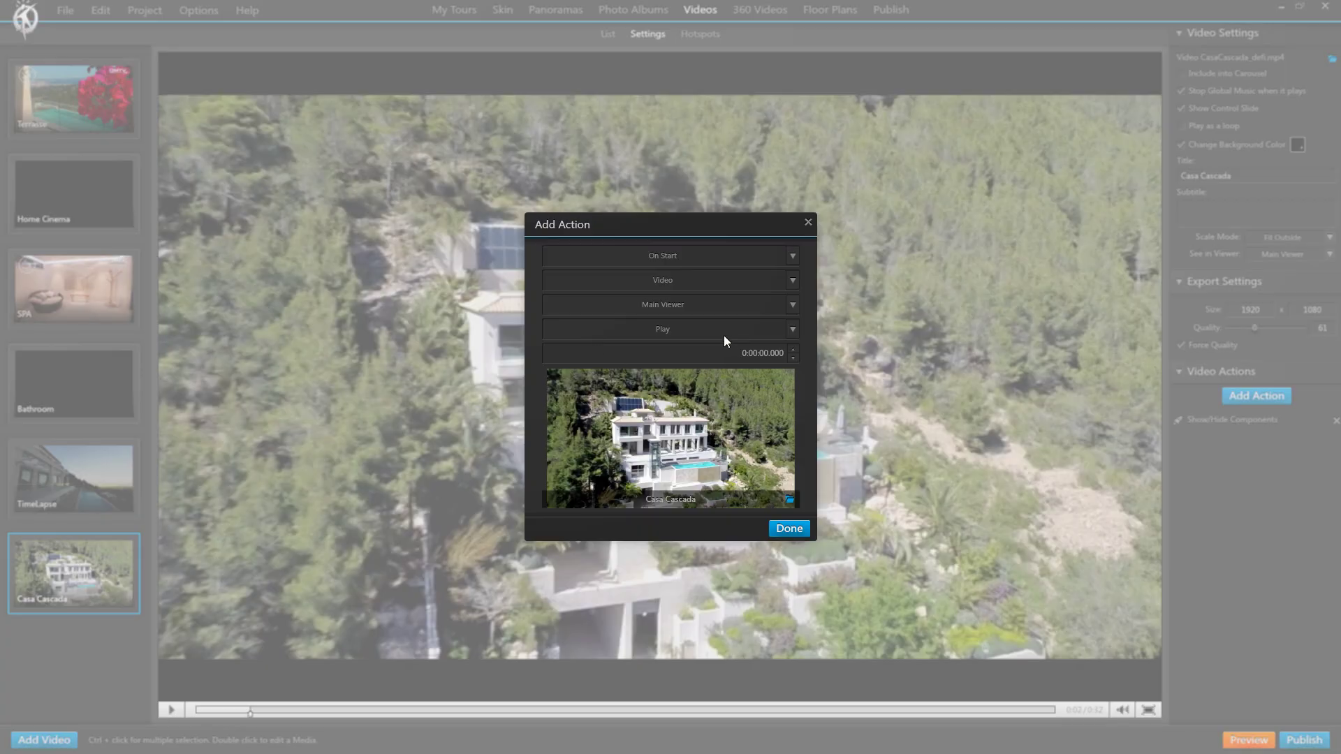
{"action": "left_click", "coordinate": [734, 330]}
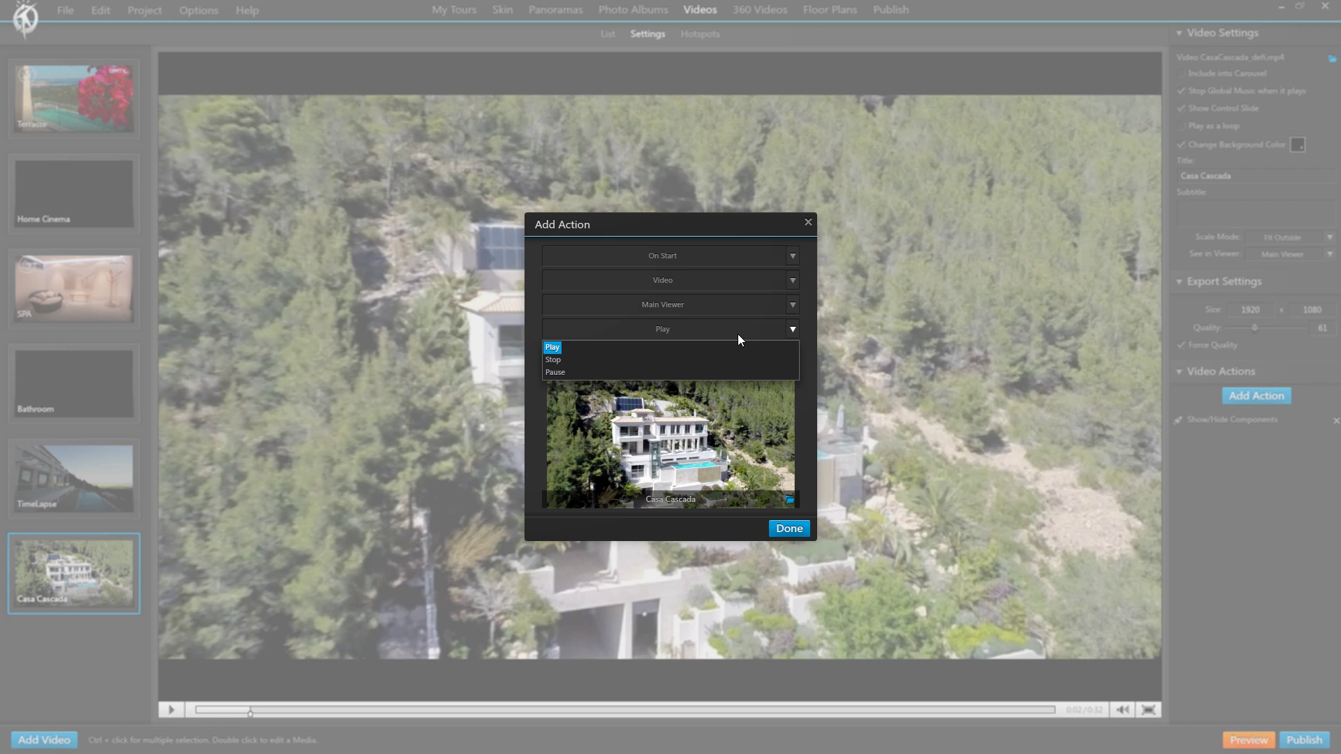
{"action": "left_click", "coordinate": [555, 373]}
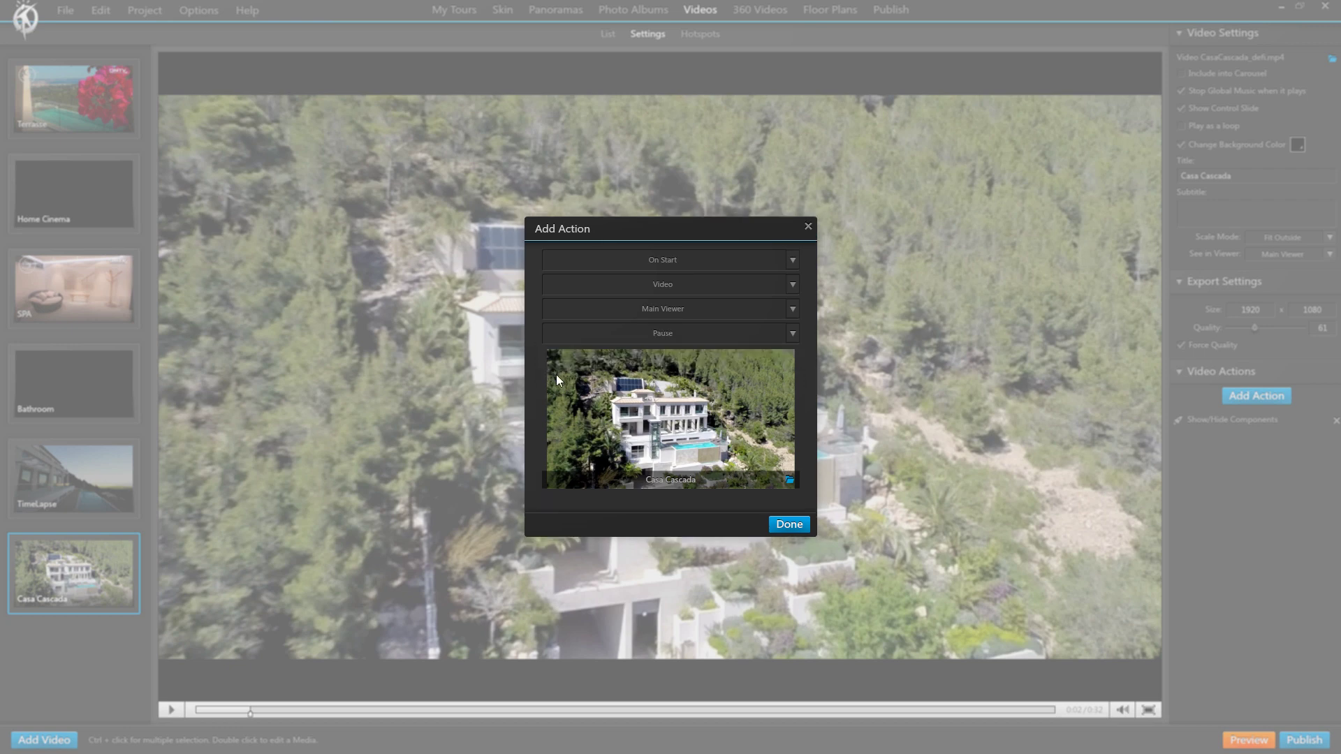
{"action": "left_click", "coordinate": [800, 525]}
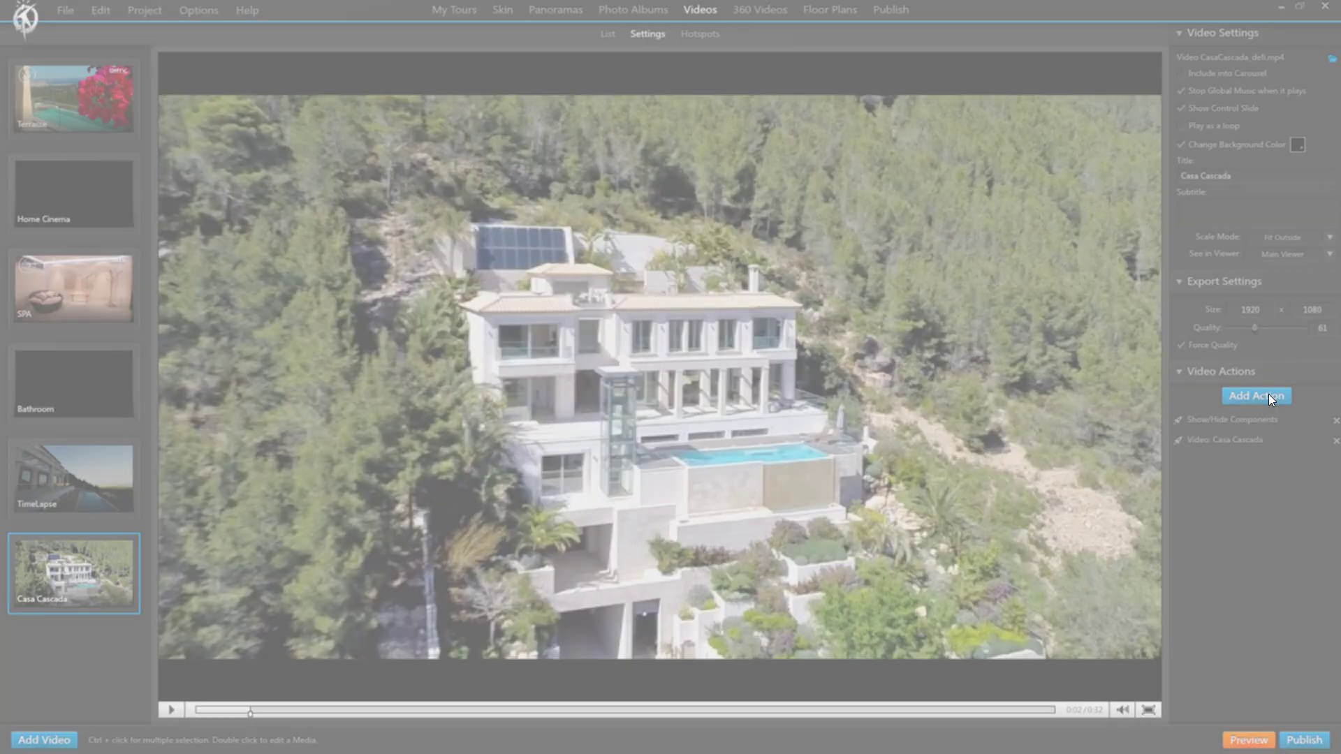
{"action": "left_click", "coordinate": [1269, 396]}
{"action": "left_click", "coordinate": [716, 376]}
{"action": "left_click", "coordinate": [635, 400]}
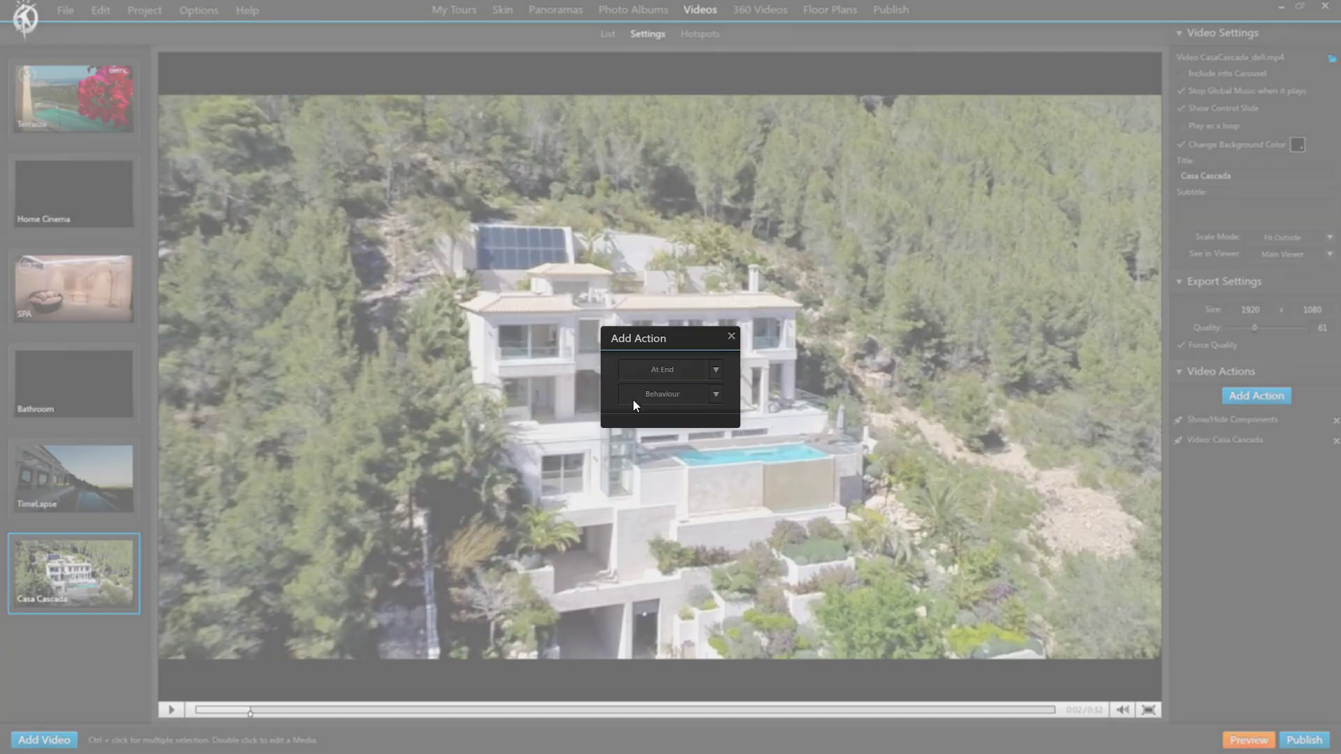
{"action": "left_click", "coordinate": [720, 397]}
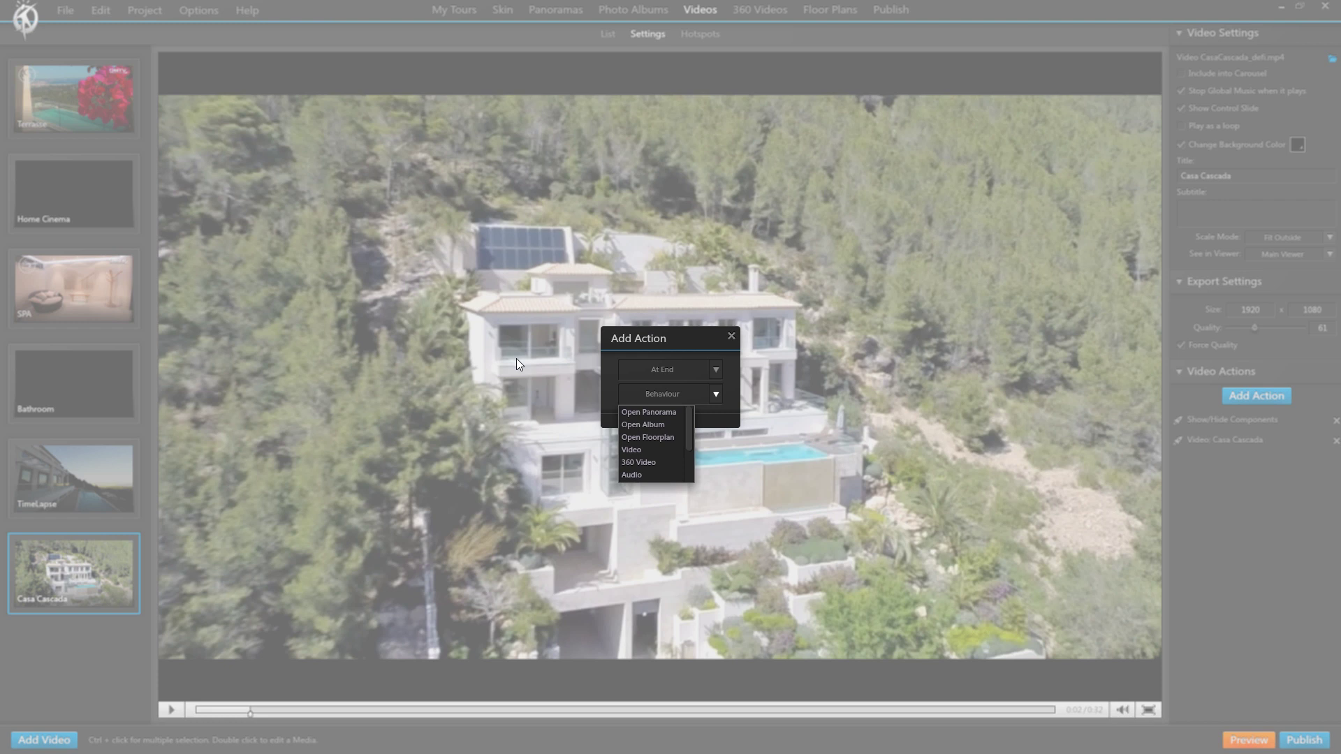
{"action": "left_click", "coordinate": [731, 337]}
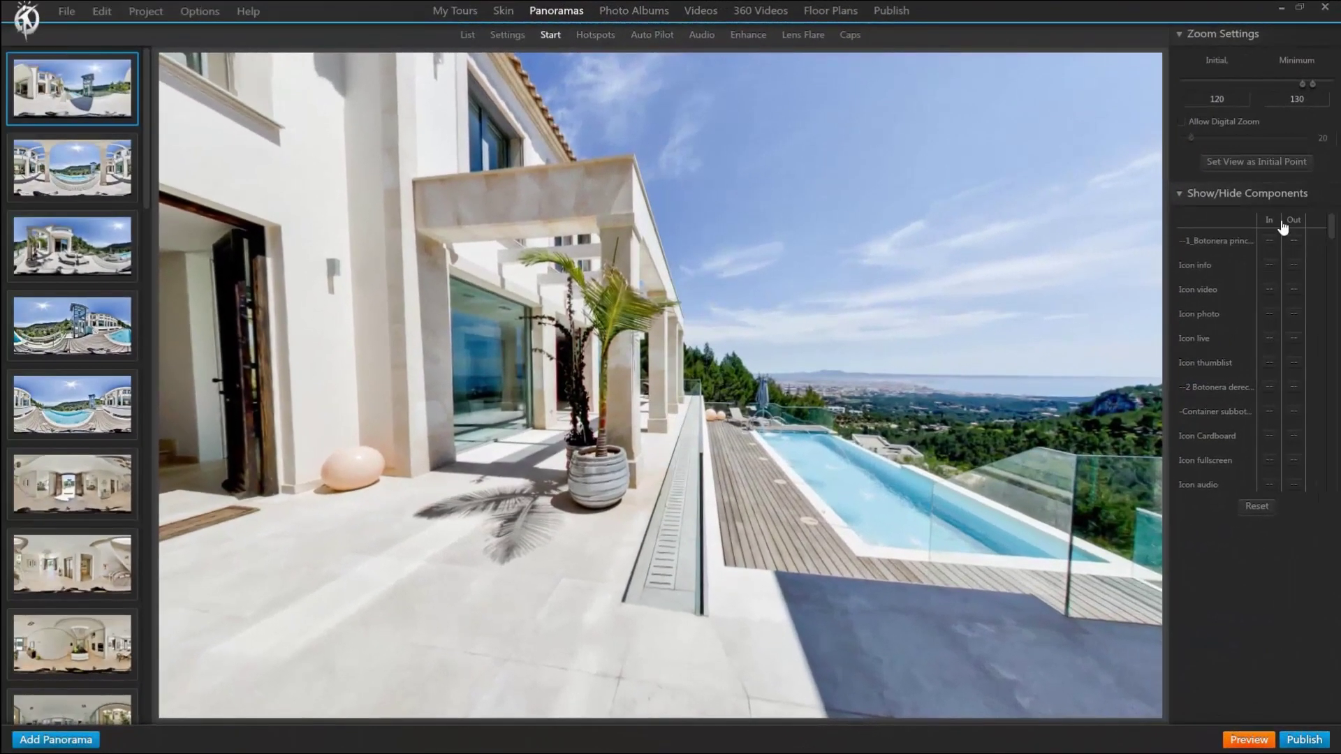
Scroll the Entrance panorama's settings panel to review its Show/Hide Components action.
{"action": "mouse_move", "coordinate": [1333, 224]}
{"action": "left_mouse_down"}
{"action": "mouse_move", "coordinate": [1332, 236]}
{"action": "mouse_move", "coordinate": [1332, 217]}
{"action": "left_mouse_up"}
{"action": "mouse_move", "coordinate": [1272, 225]}
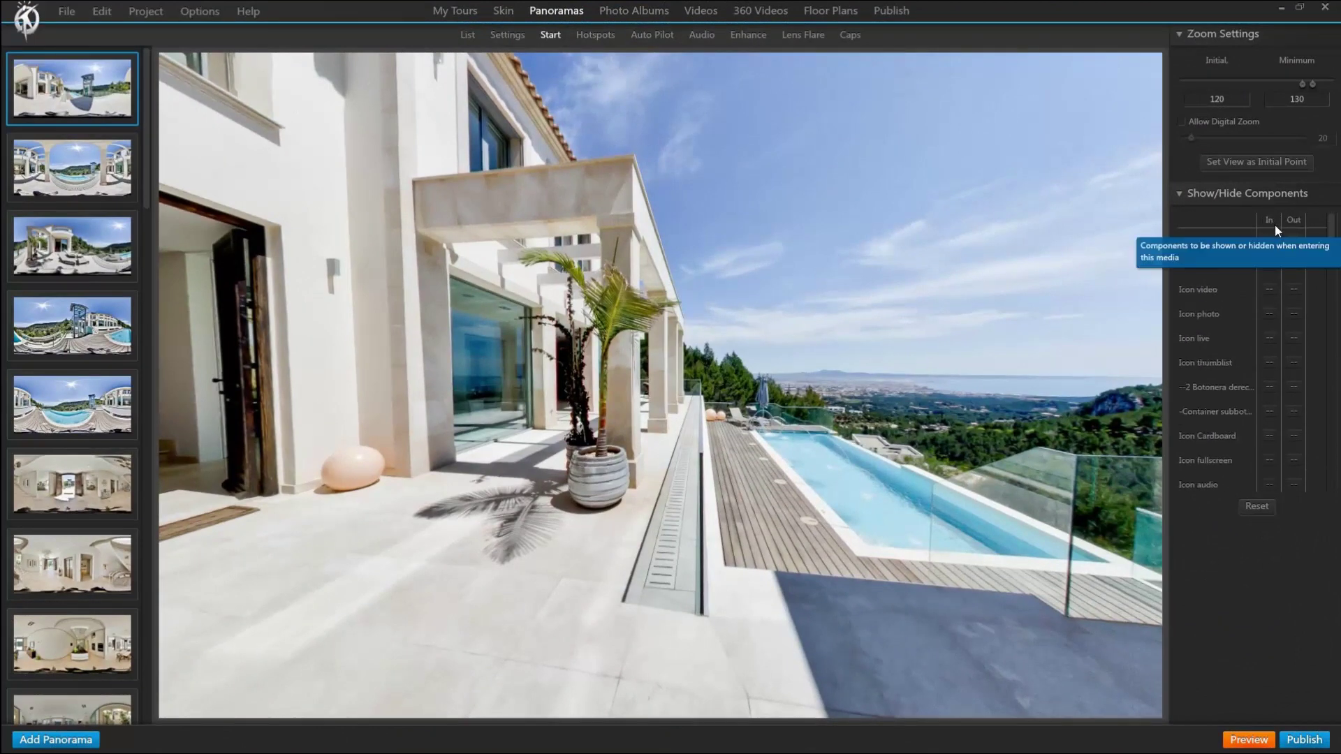